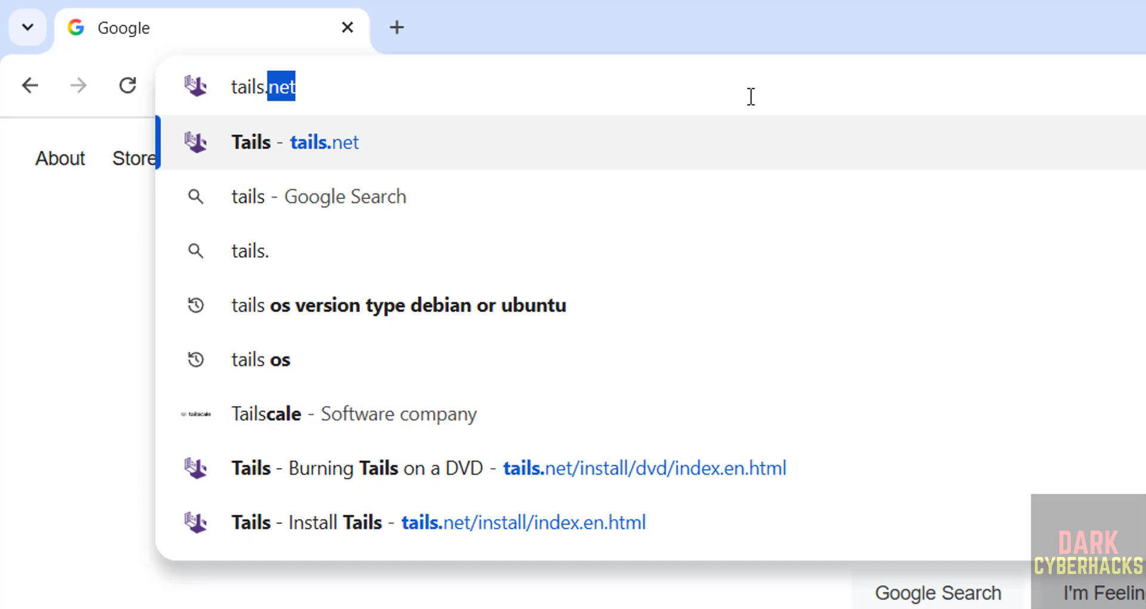
Load tails.net and go through Install Tails to the 'Burning a Tails DVD' page.
key("Return")
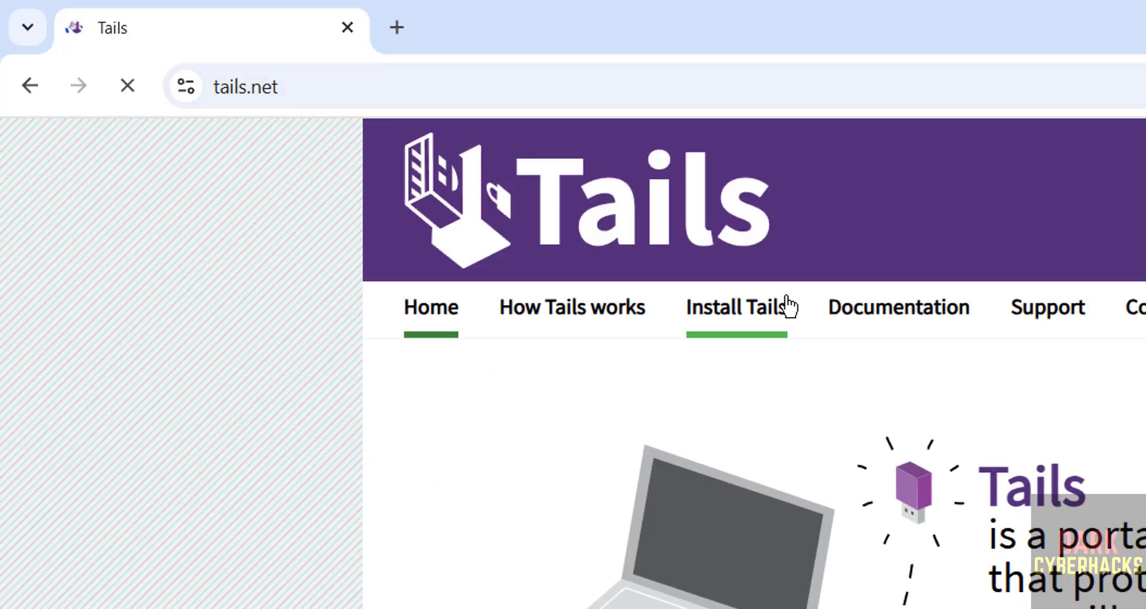
left_click(753, 313)
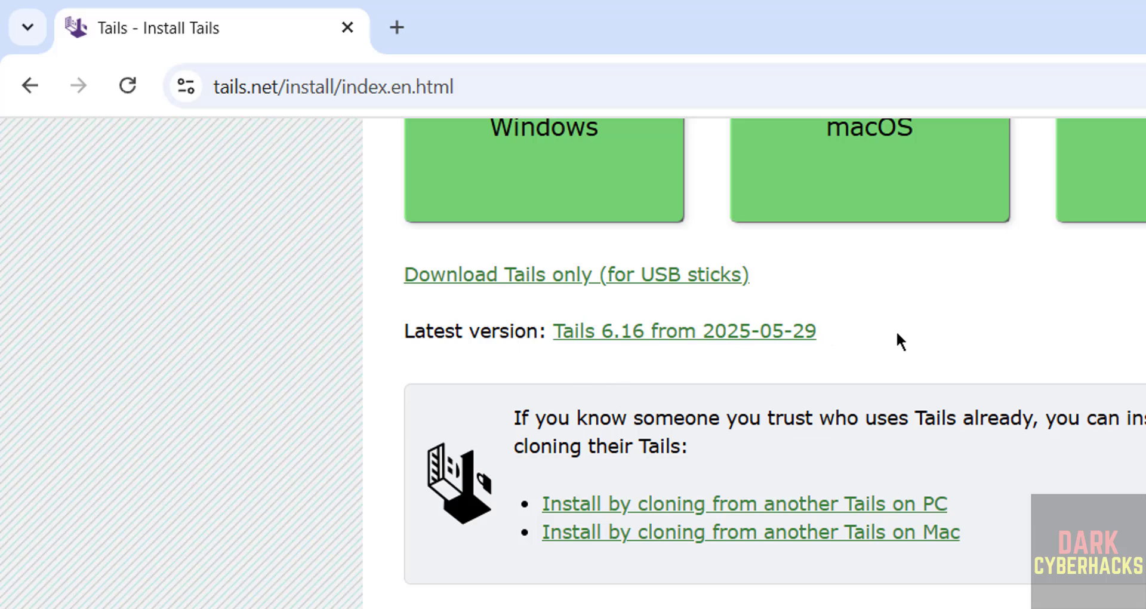
scroll(898, 341, "down", 7)
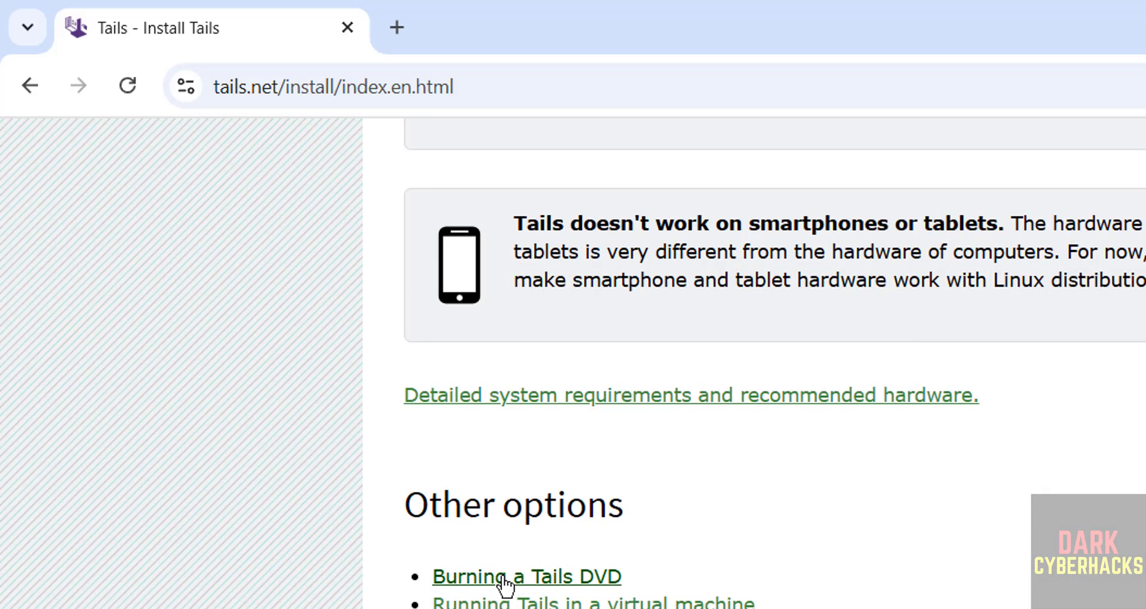
left_click(499, 579)
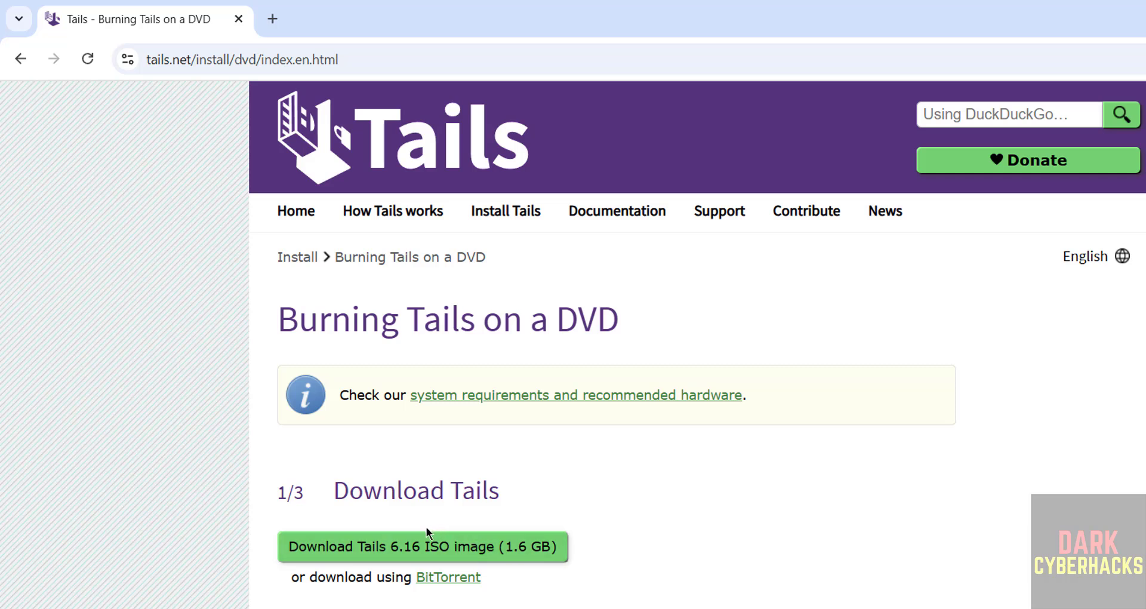
Start the Tails 6.16 ISO download, then cancel the duplicate from Chrome's download history.
left_click(400, 555)
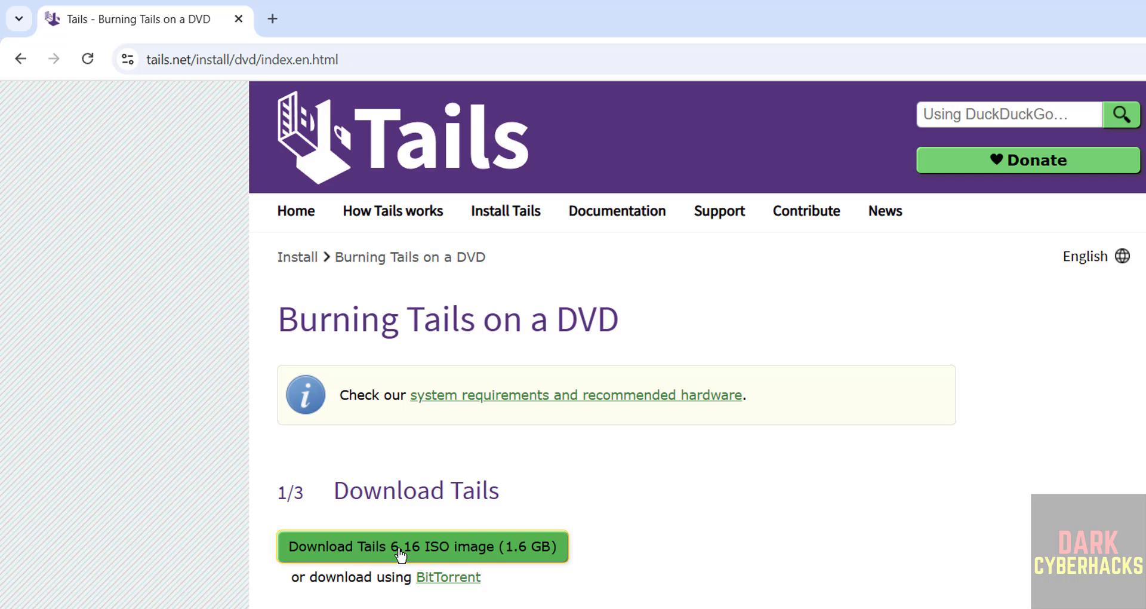
key("ctrl+j")
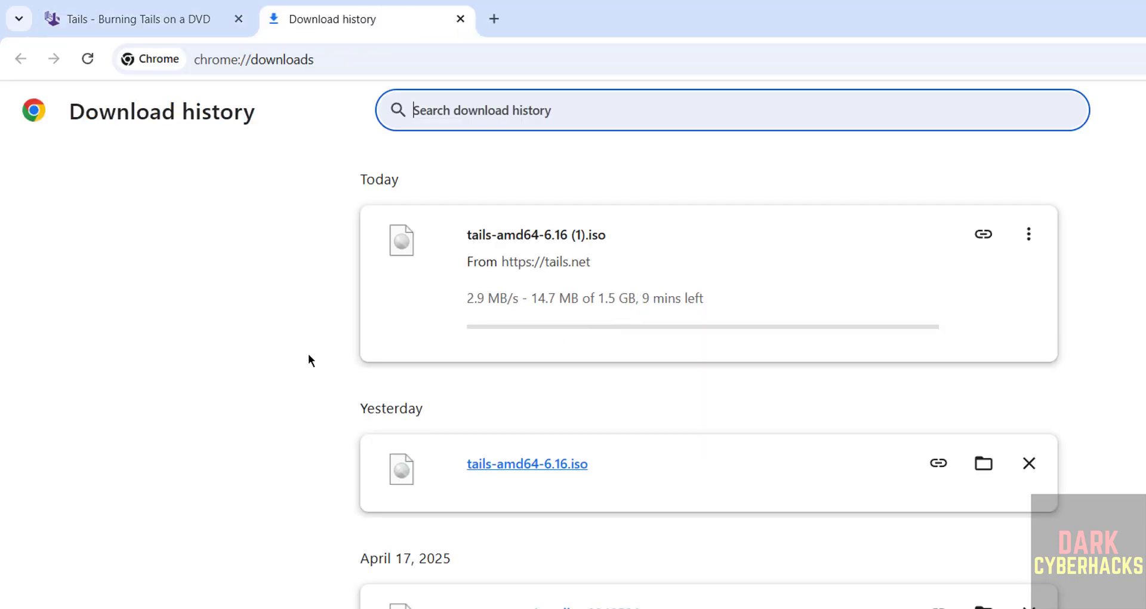
left_click(1028, 234)
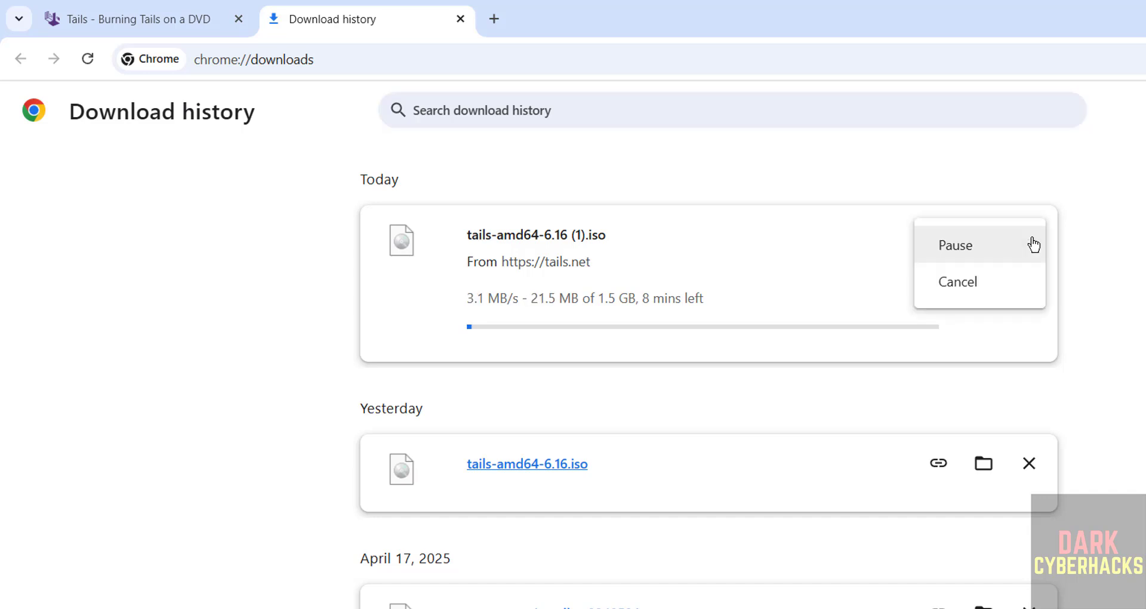
left_click(1027, 281)
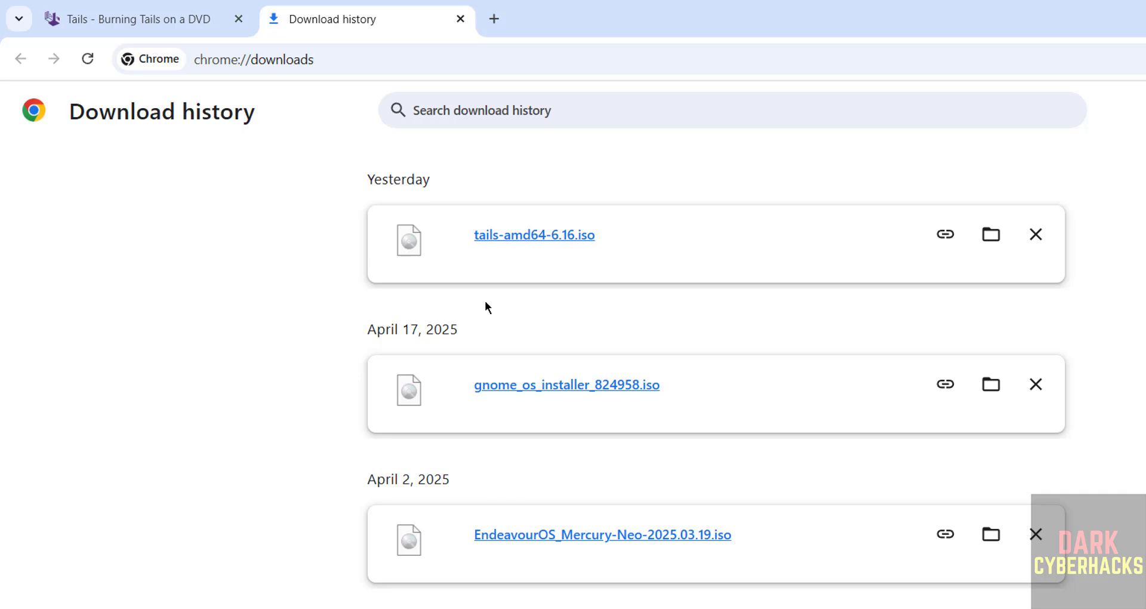
key("super")
Launch Oracle VirtualBox from a 'virtu' search and begin a new machine named TailsOS616VMO.
type("virtu")
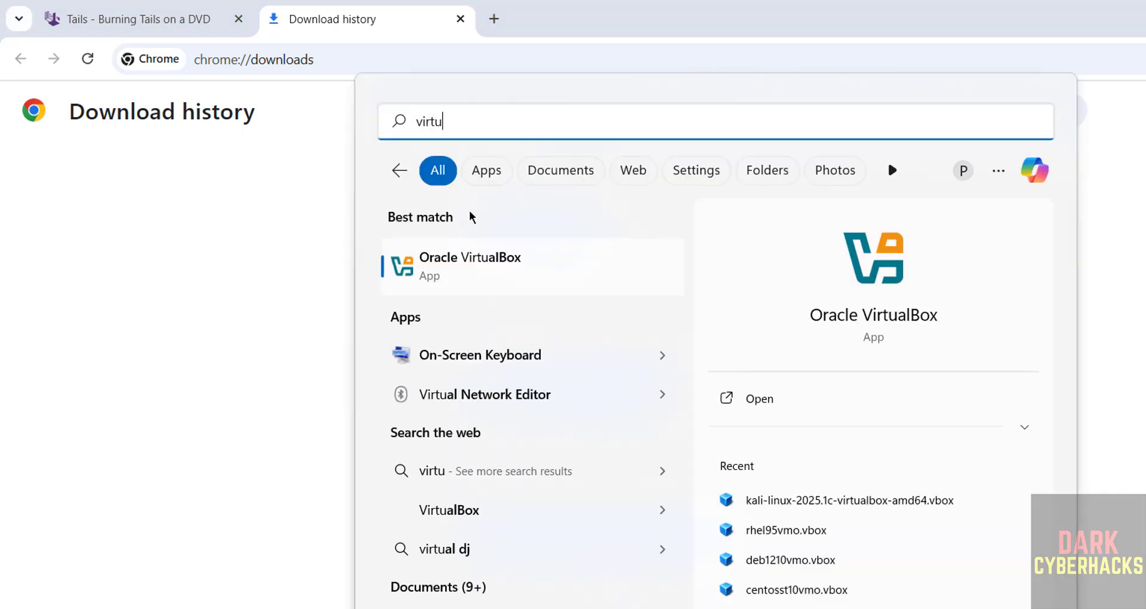
left_click(458, 263)
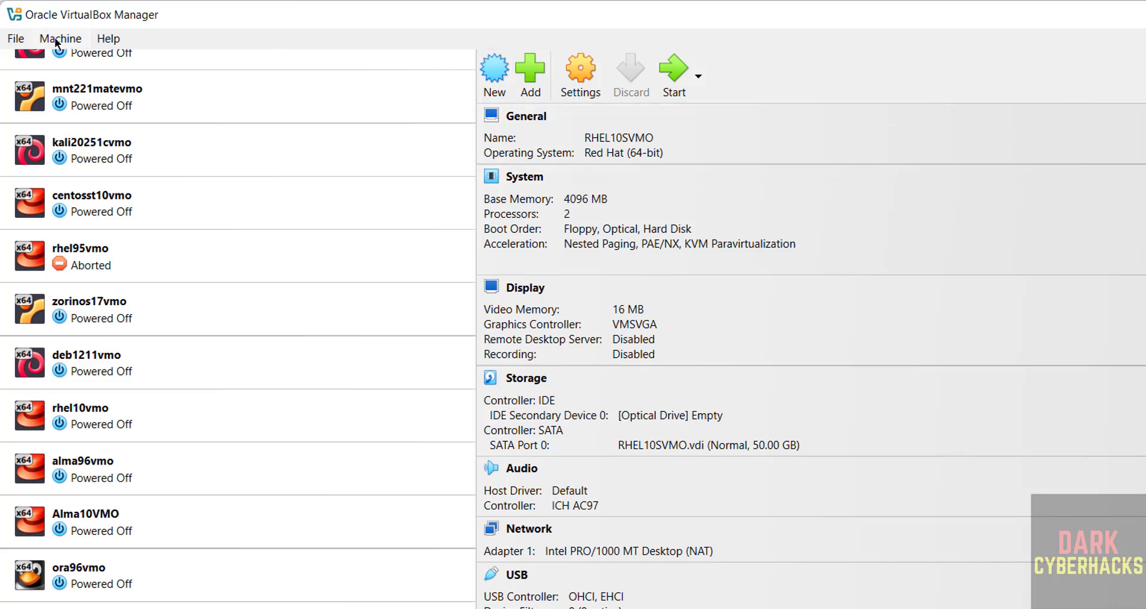
left_click(57, 41)
left_click(66, 62)
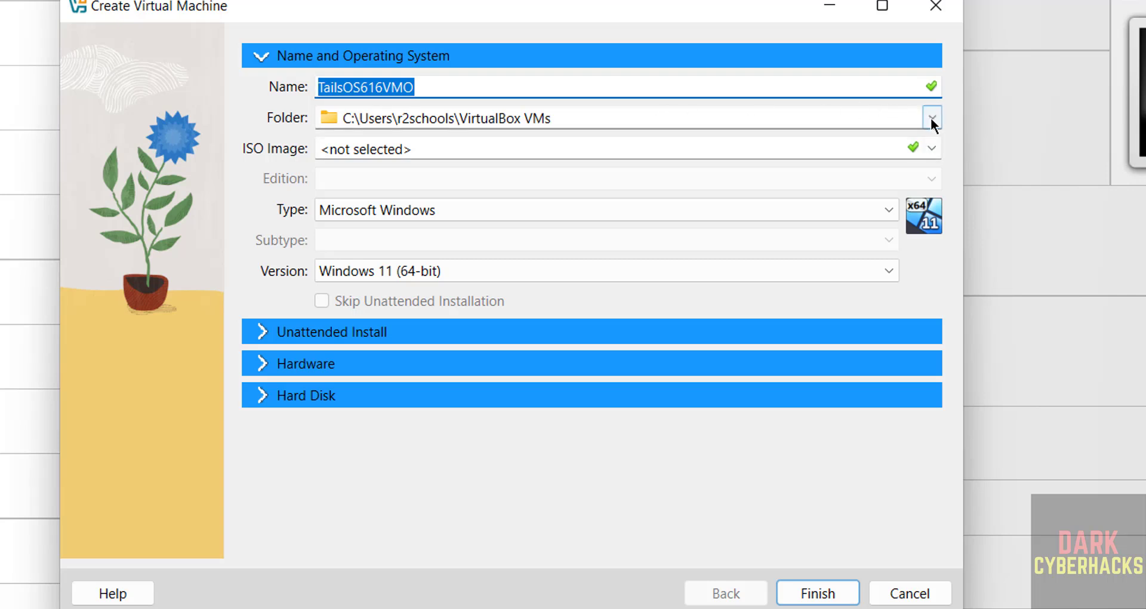
Set the machine folder to a newly created E:\VMS\TailsOS616VMO folder.
left_click(931, 119)
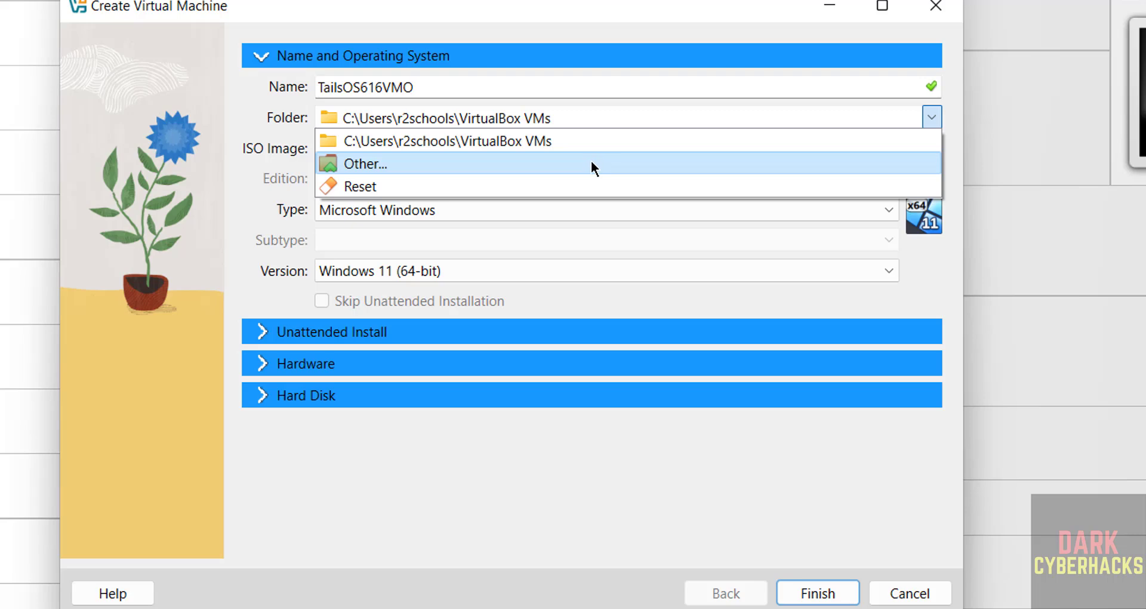
left_click(591, 160)
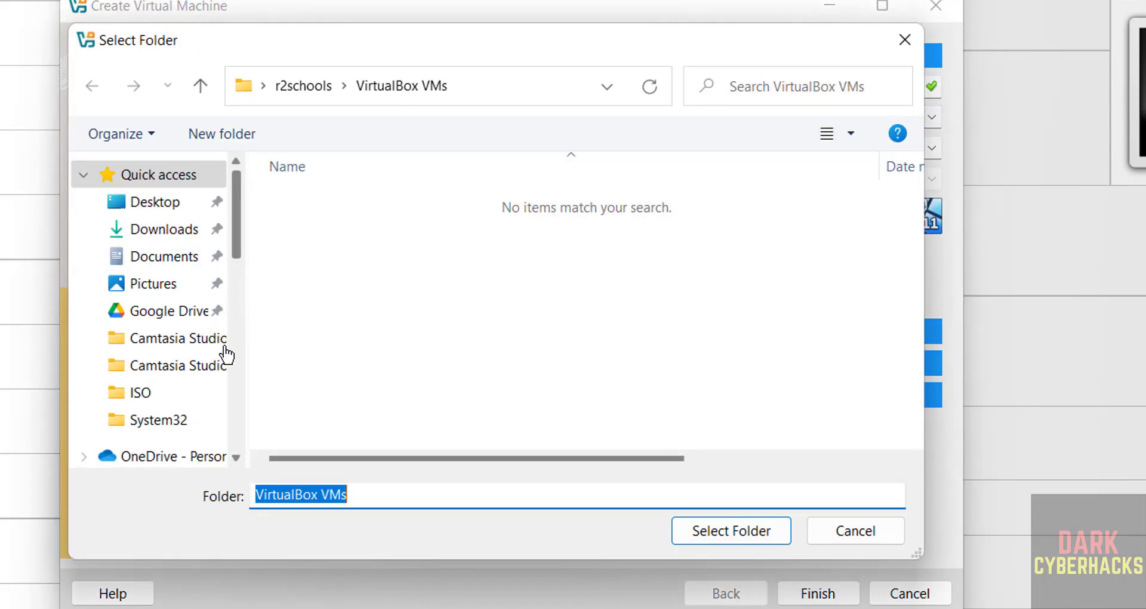
scroll(231, 393, "down", 10)
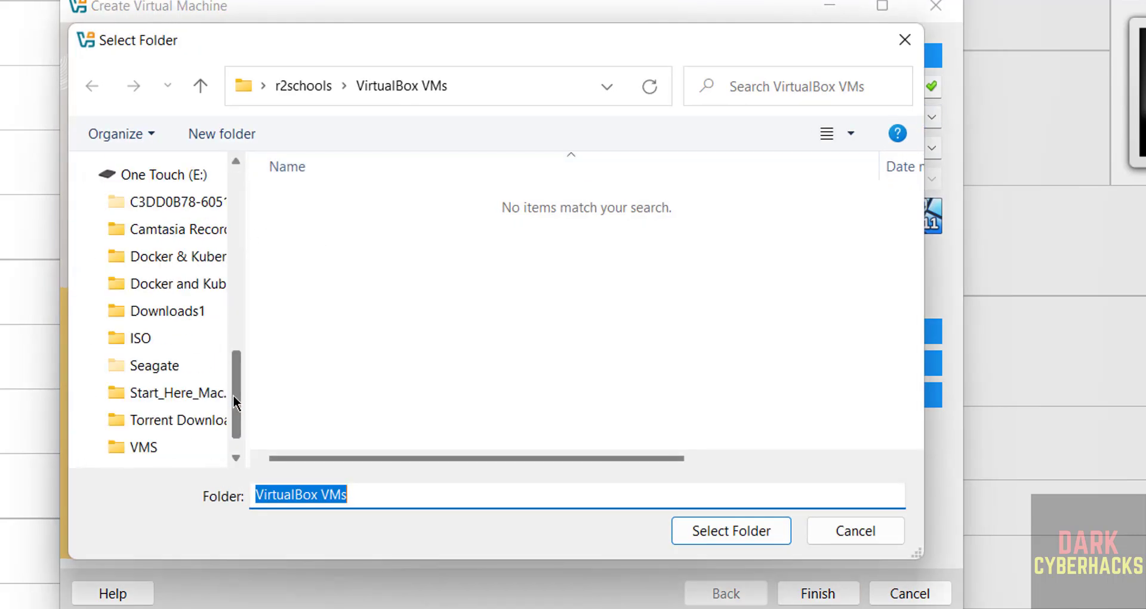
left_click(137, 452)
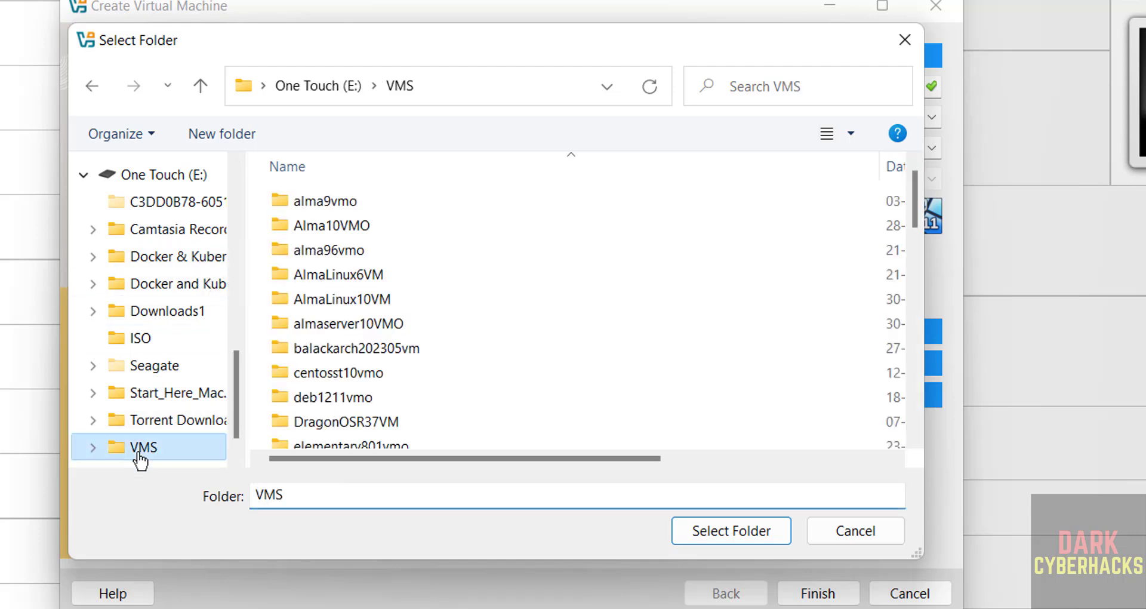
left_click(236, 133)
type("TailsOS616VMO")
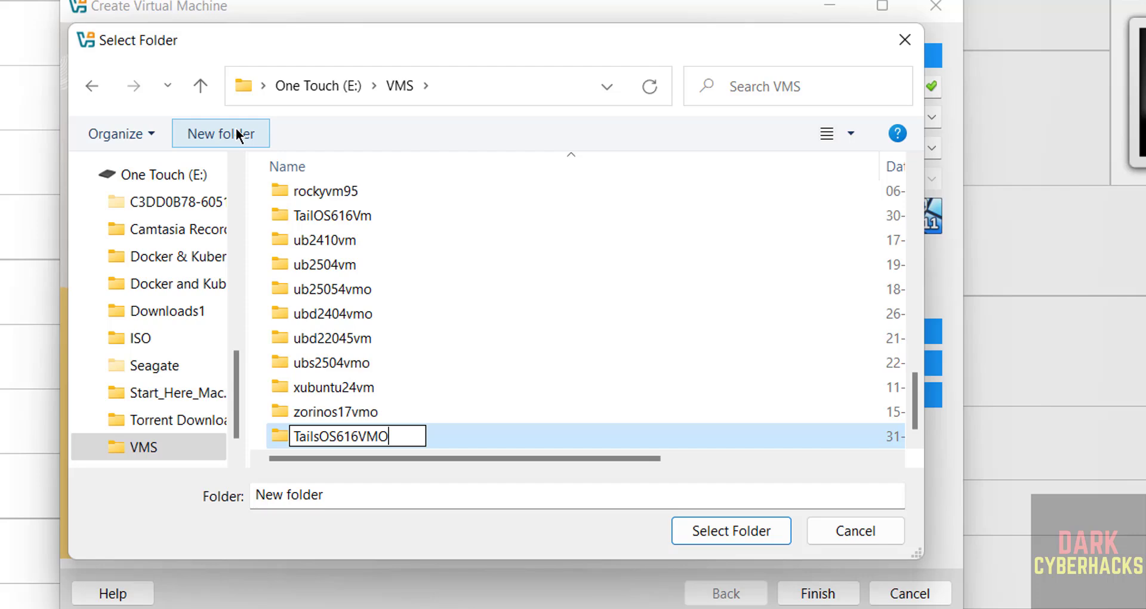
key("Return")
left_click(725, 531)
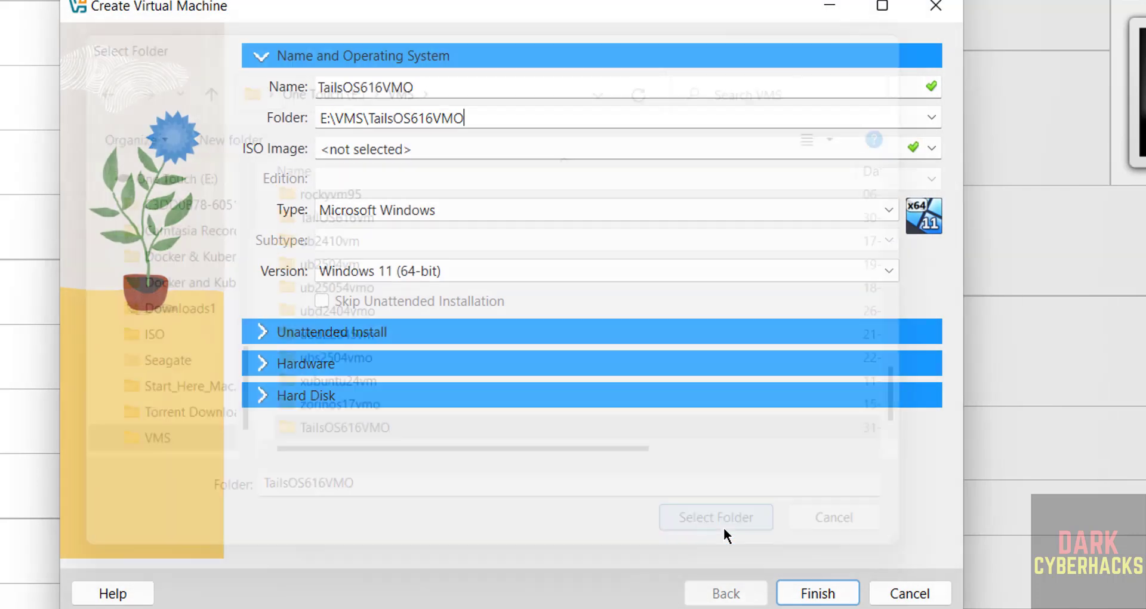
Attach tails-amd64-6.16.iso from Downloads as the new machine's ISO image.
left_click(932, 149)
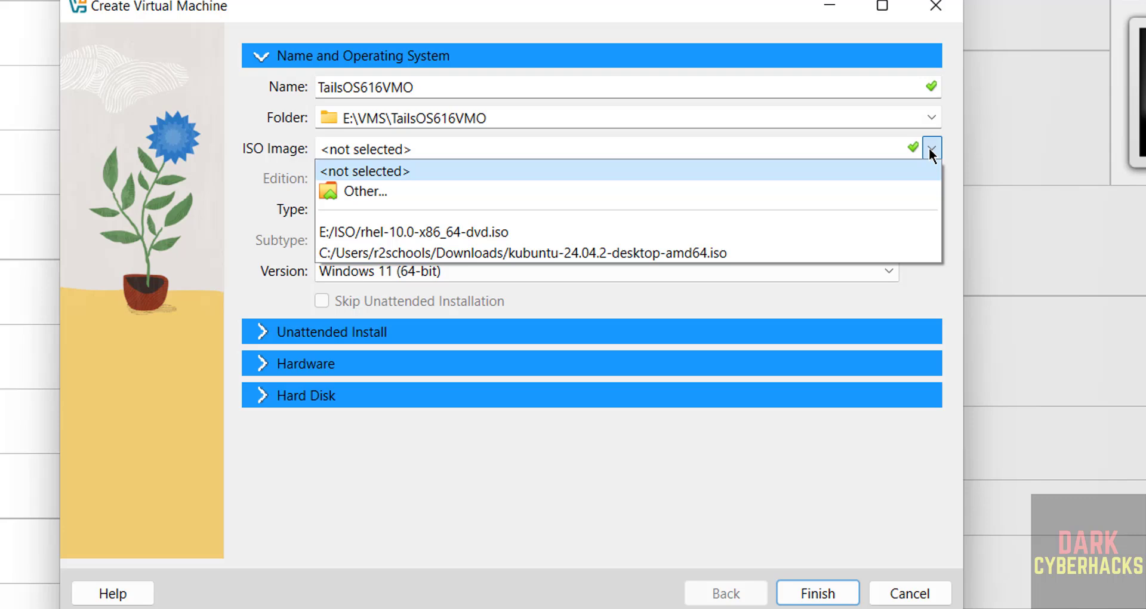
left_click(406, 189)
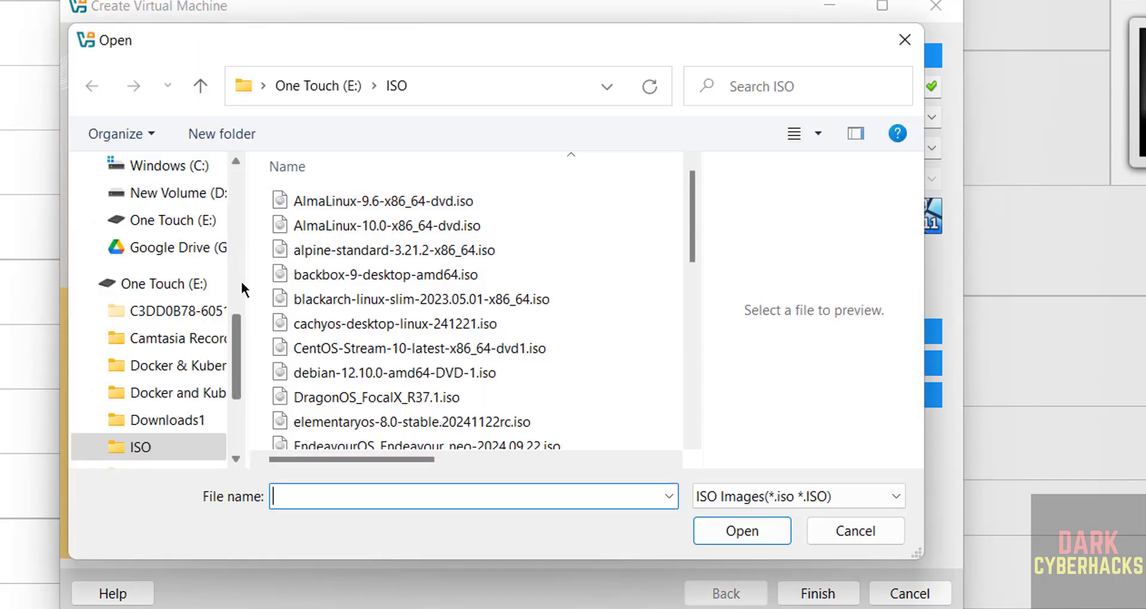
scroll(237, 274, "up", 4)
left_click(164, 347)
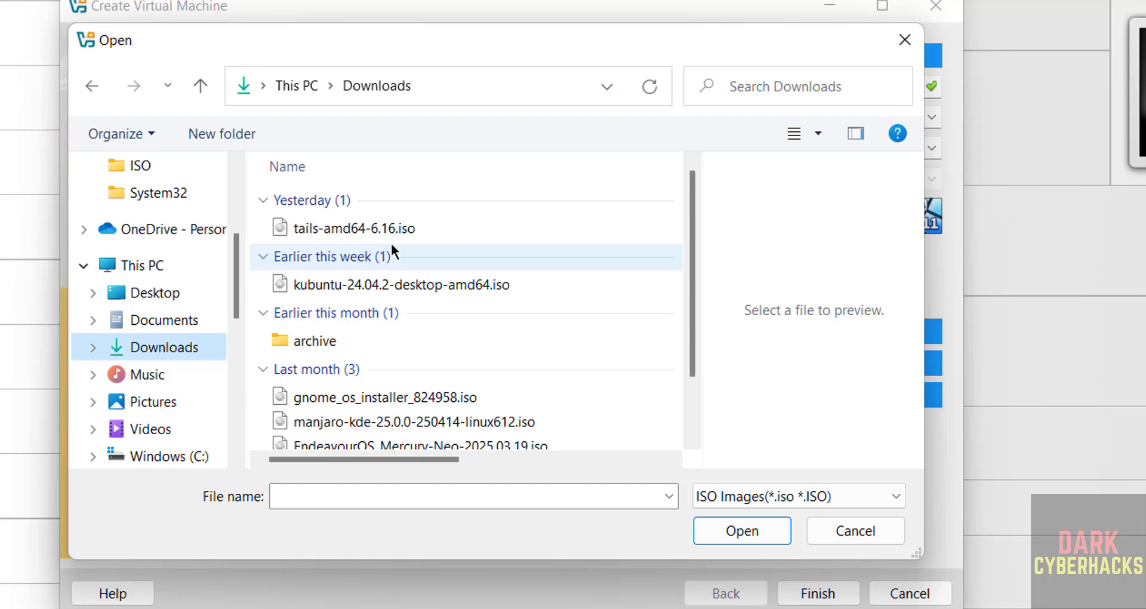
left_click(424, 228)
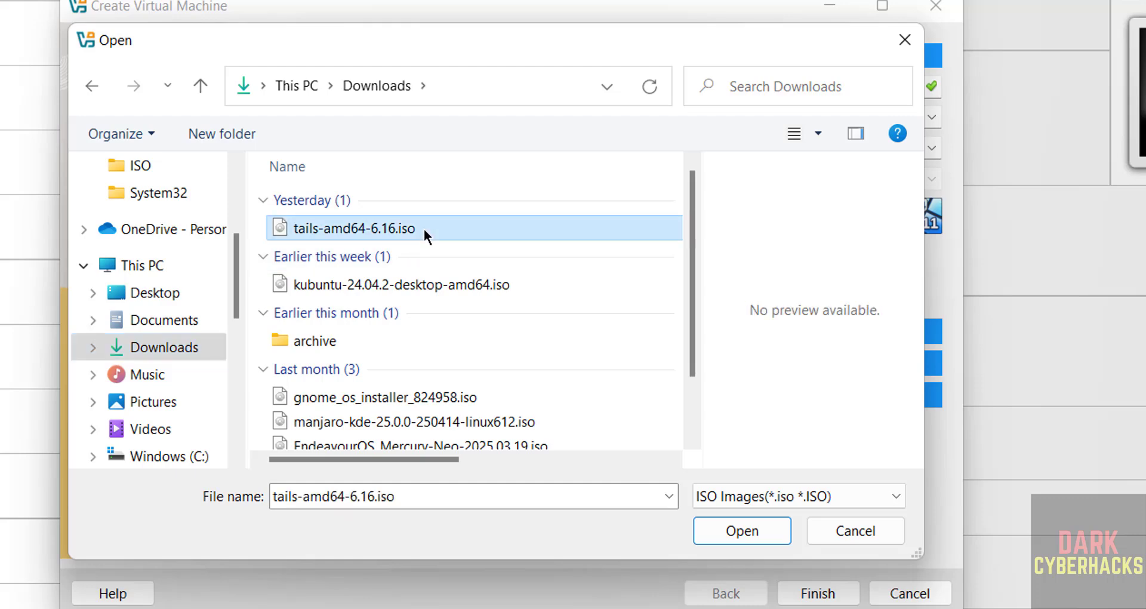
left_click(742, 531)
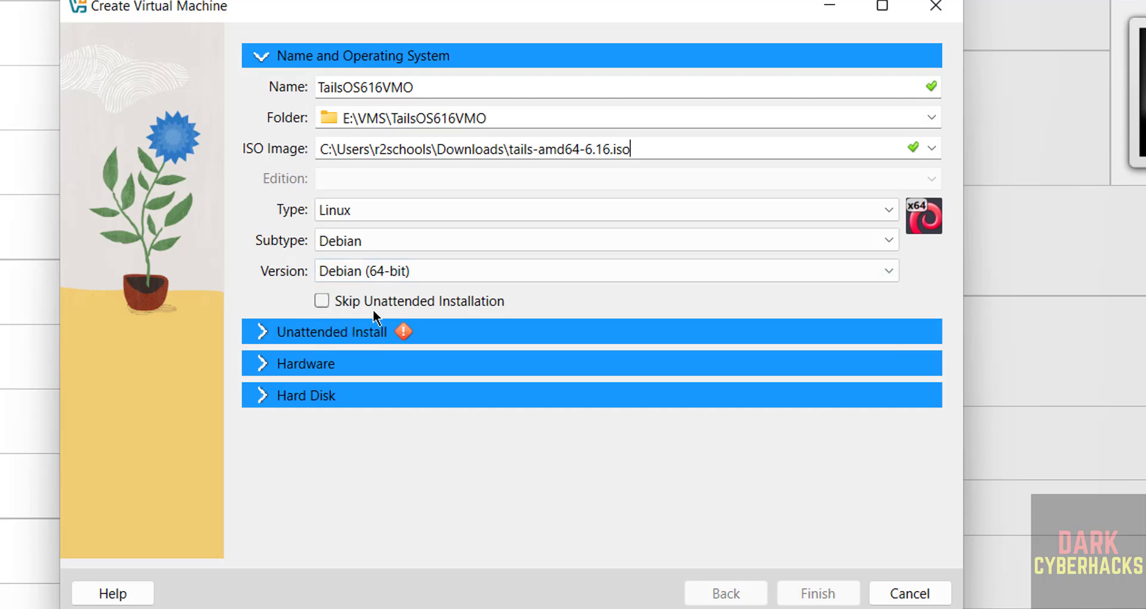
Skip unattended installation, set 4096 MB base memory and 2 processors, and select the disk size.
left_click(321, 302)
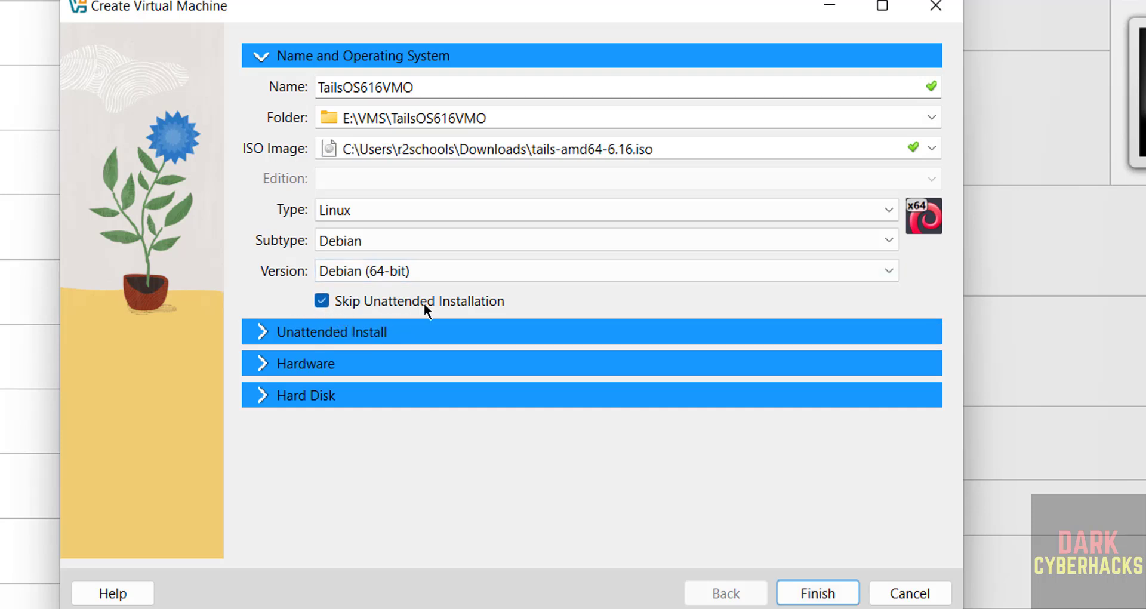
left_click(313, 364)
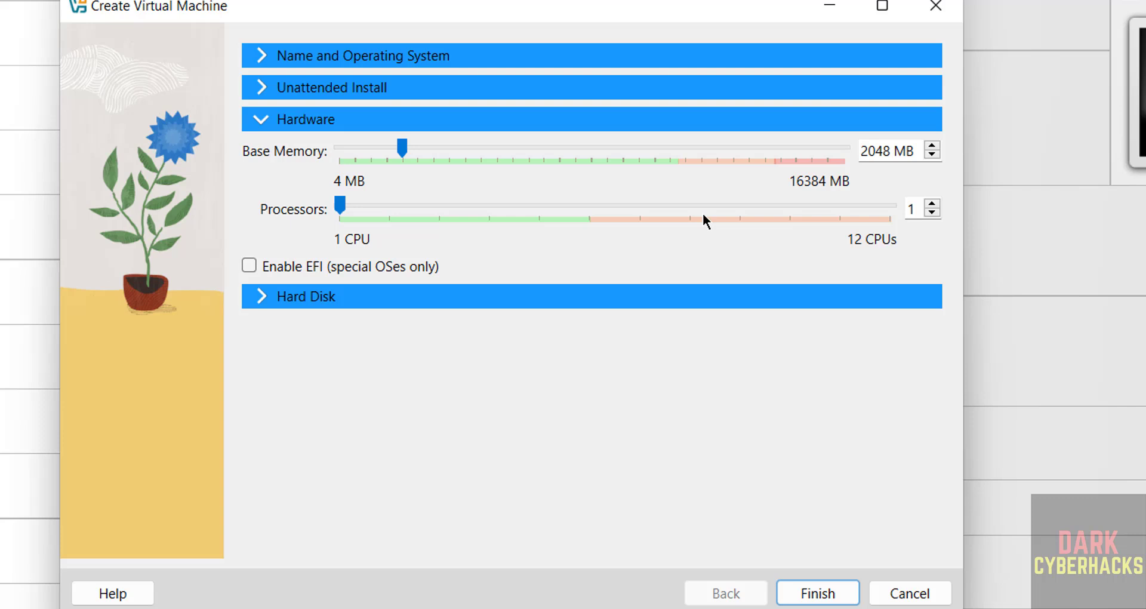
double_click(866, 151)
type("4096")
double_click(920, 211)
type("2")
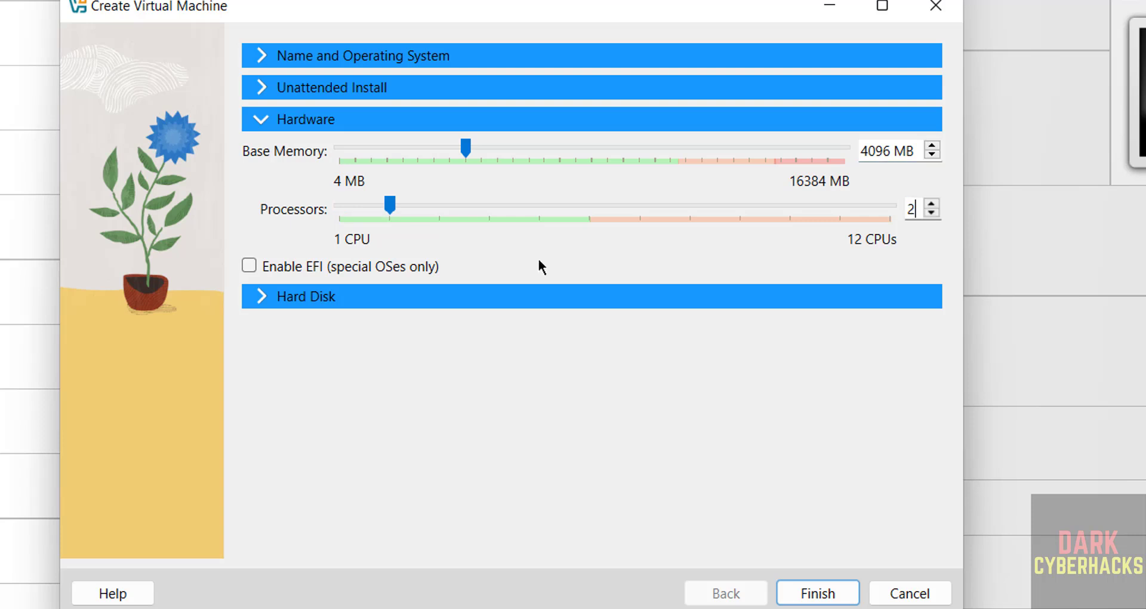
left_click(315, 301)
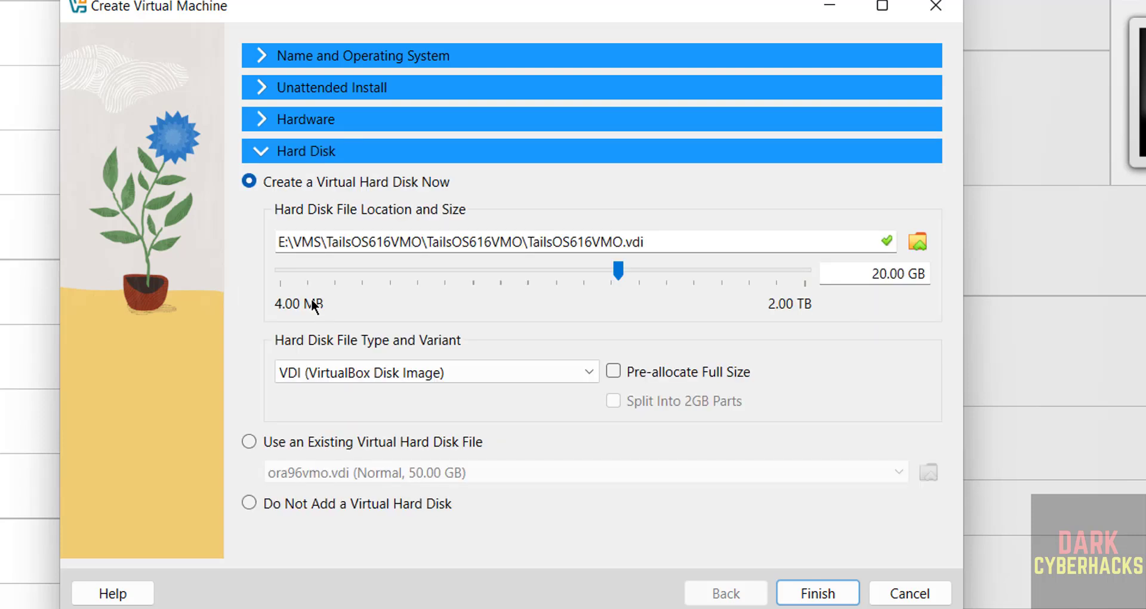
double_click(869, 272)
Enter a 50 GB disk, finish creating TailsOS616VMO, and start the machine.
type("50")
left_click(816, 595)
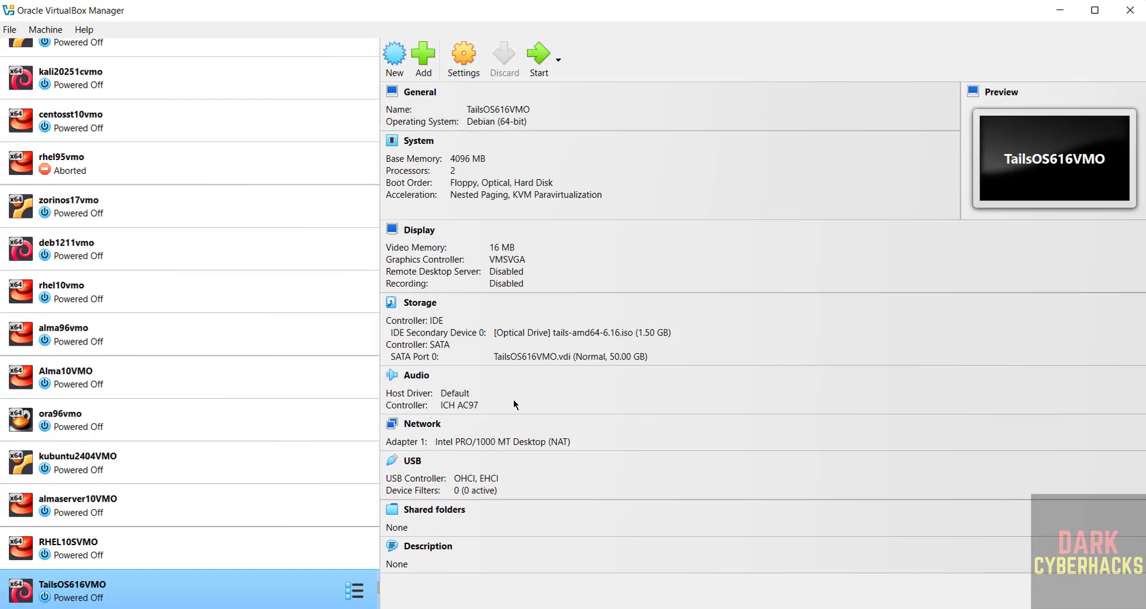
right_click(169, 595)
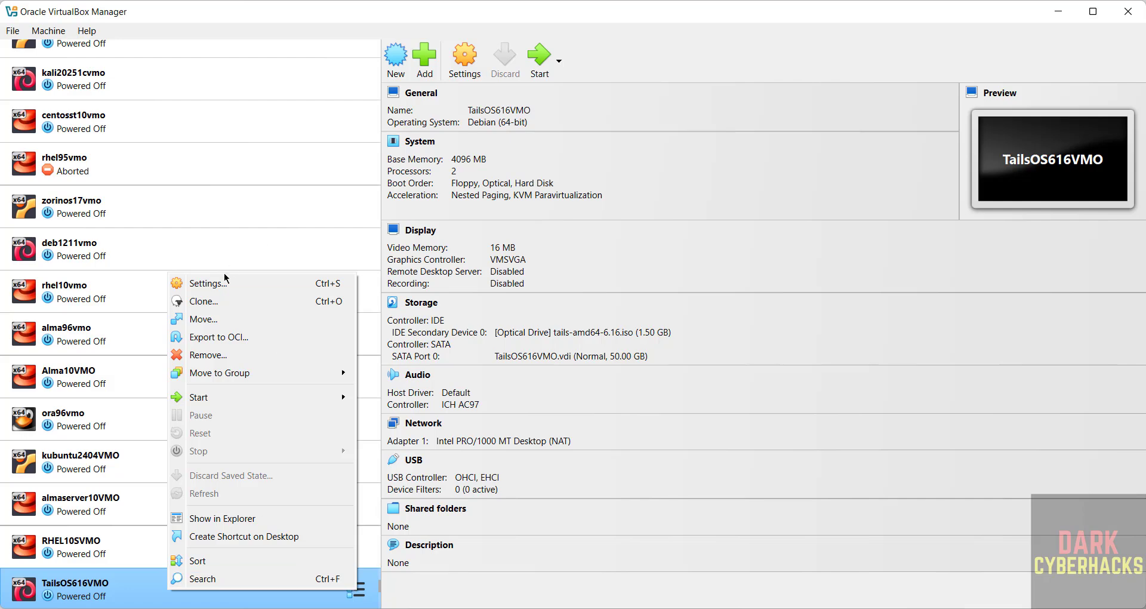
left_click(63, 29)
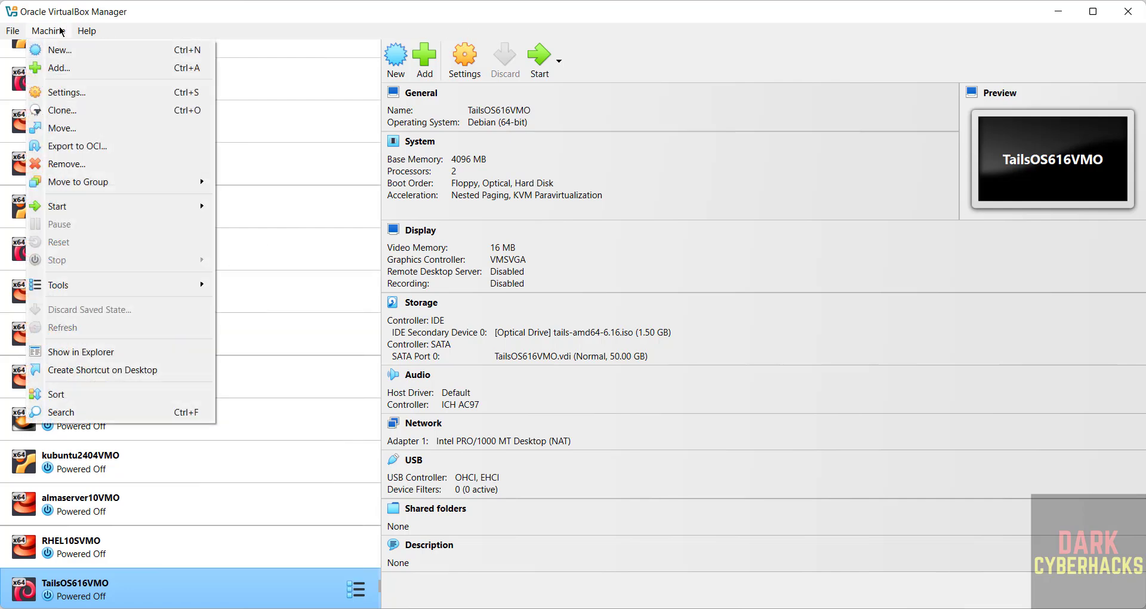
left_click(661, 74)
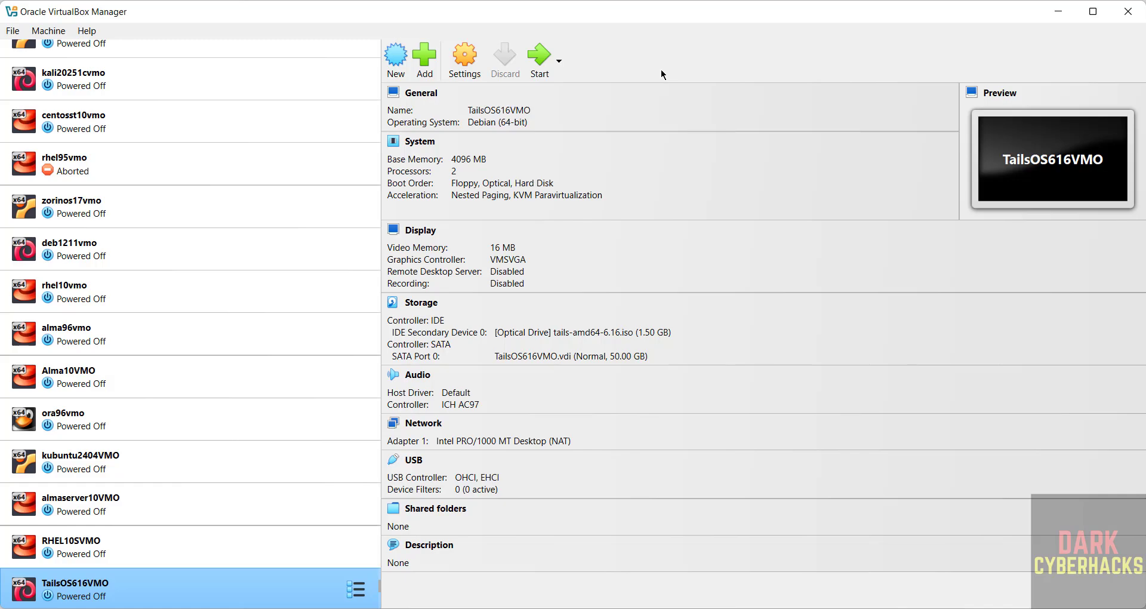
left_click(541, 58)
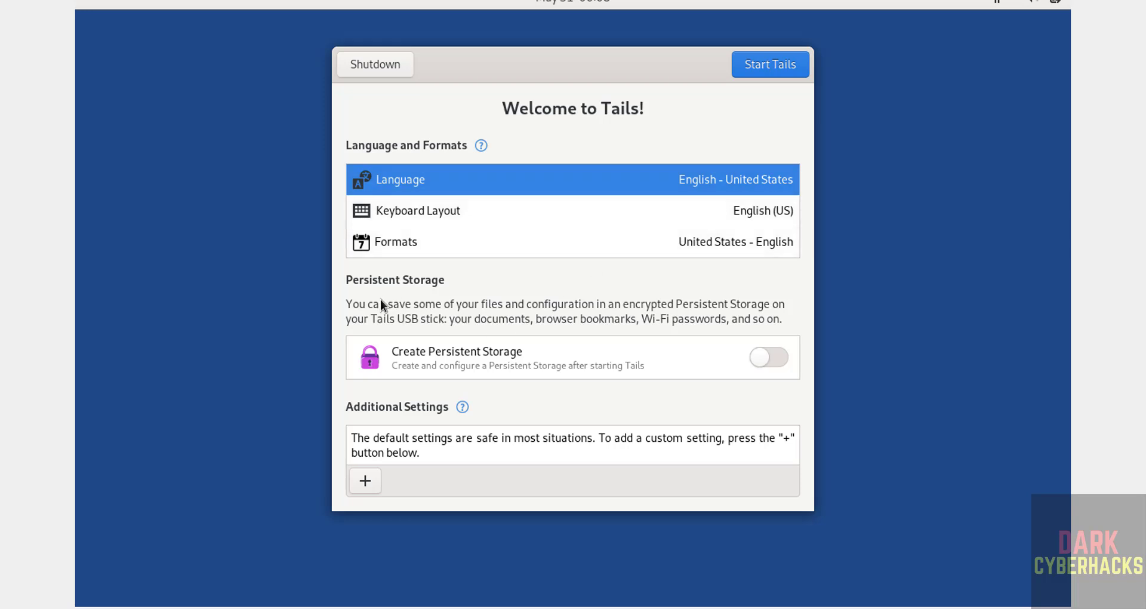
Toggle Create Persistent Storage on and back off on the Welcome to Tails screen.
left_click(772, 357)
left_click(773, 356)
Add an Administration Password additional setting, entering and confirming the password.
left_click(366, 481)
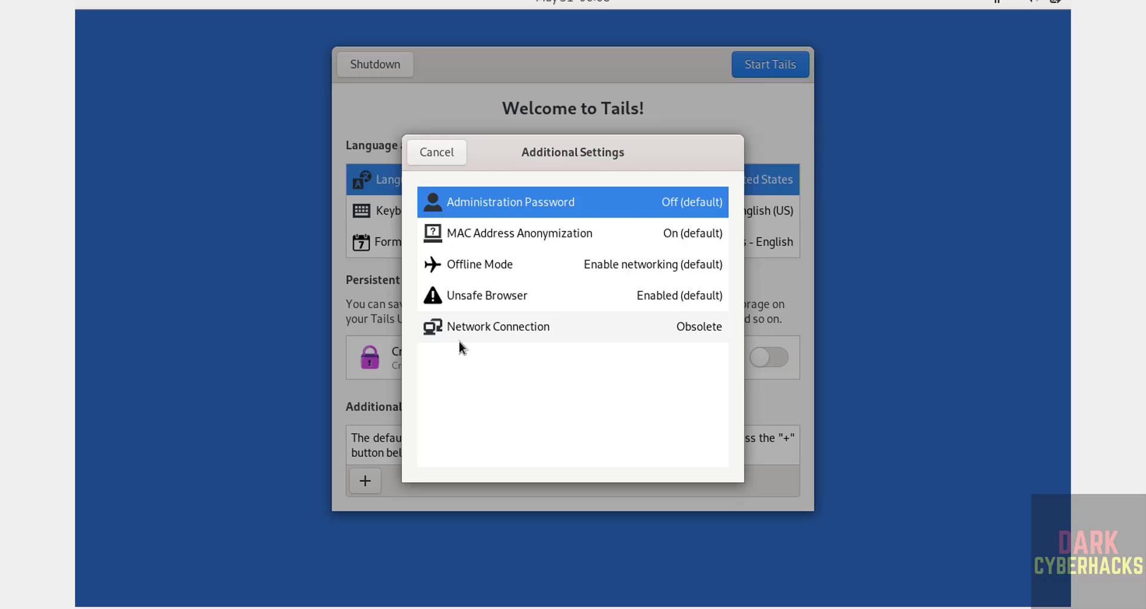
left_click(474, 210)
type("1234")
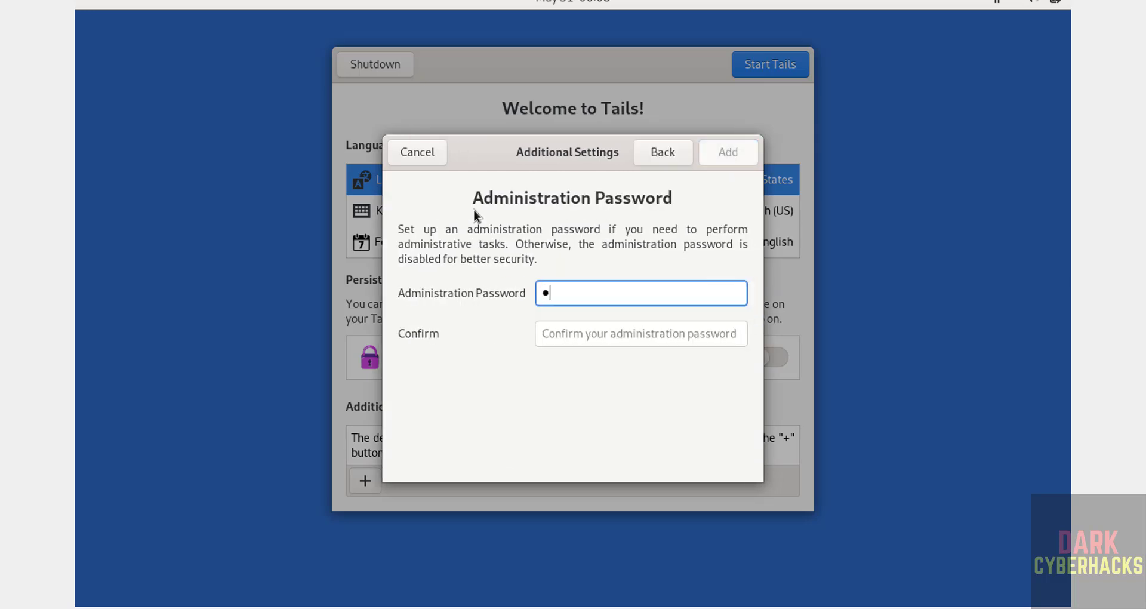
type("56789")
key("Tab")
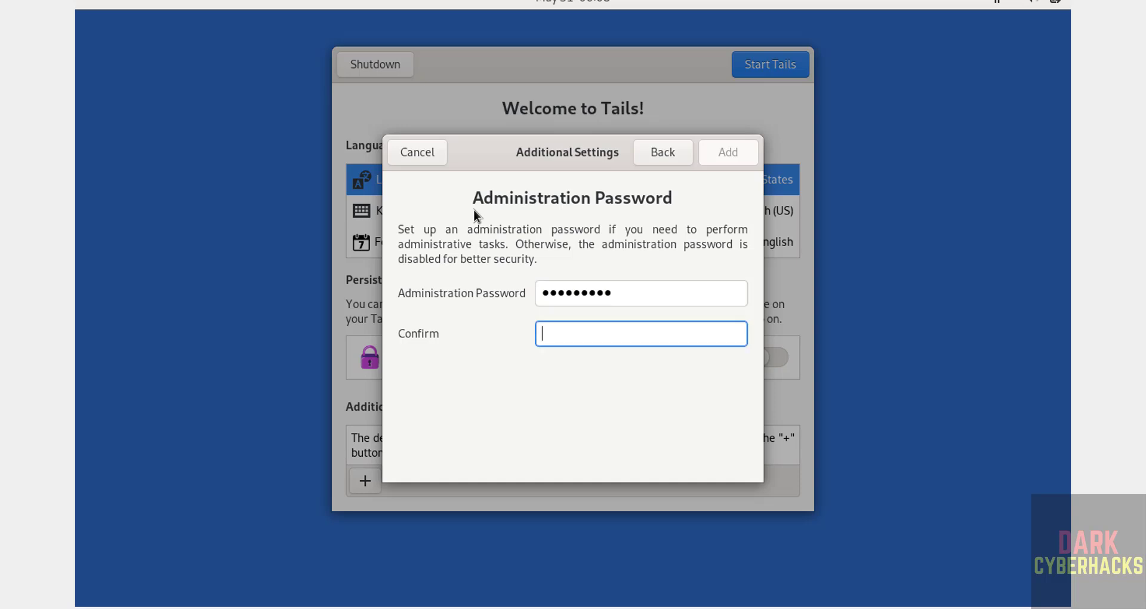
type("123456789")
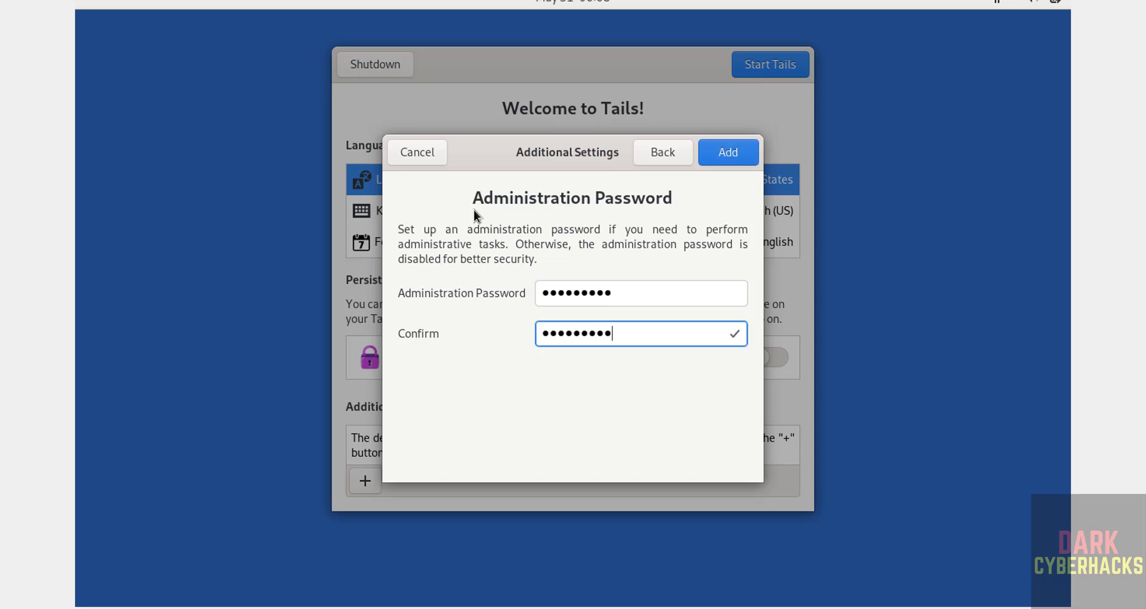
left_click(716, 144)
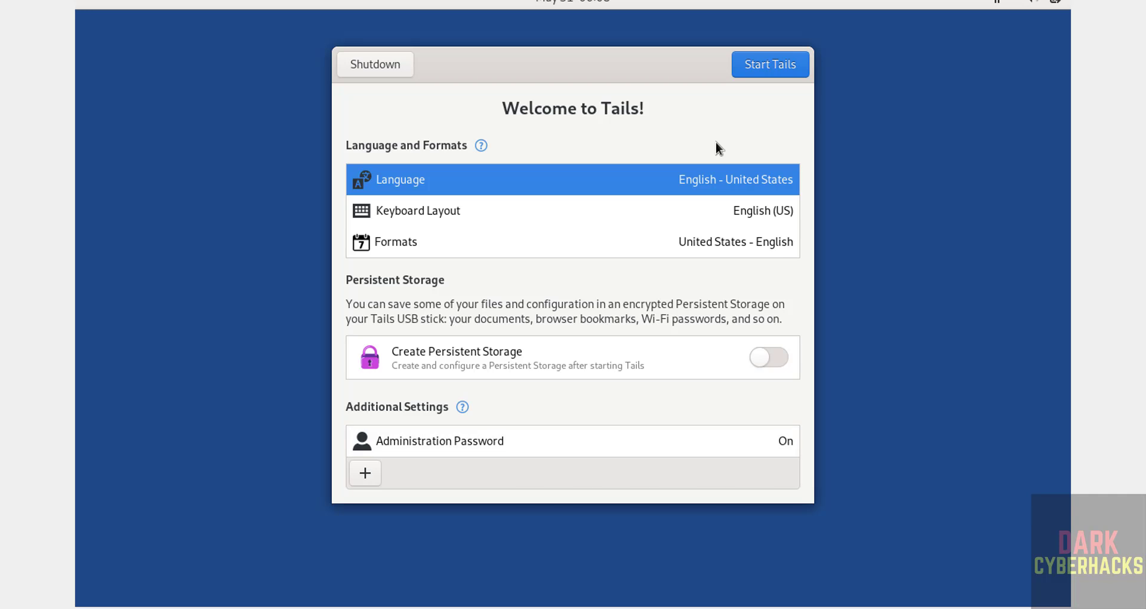
Close the additional settings list without adding more and start Tails.
left_click(367, 474)
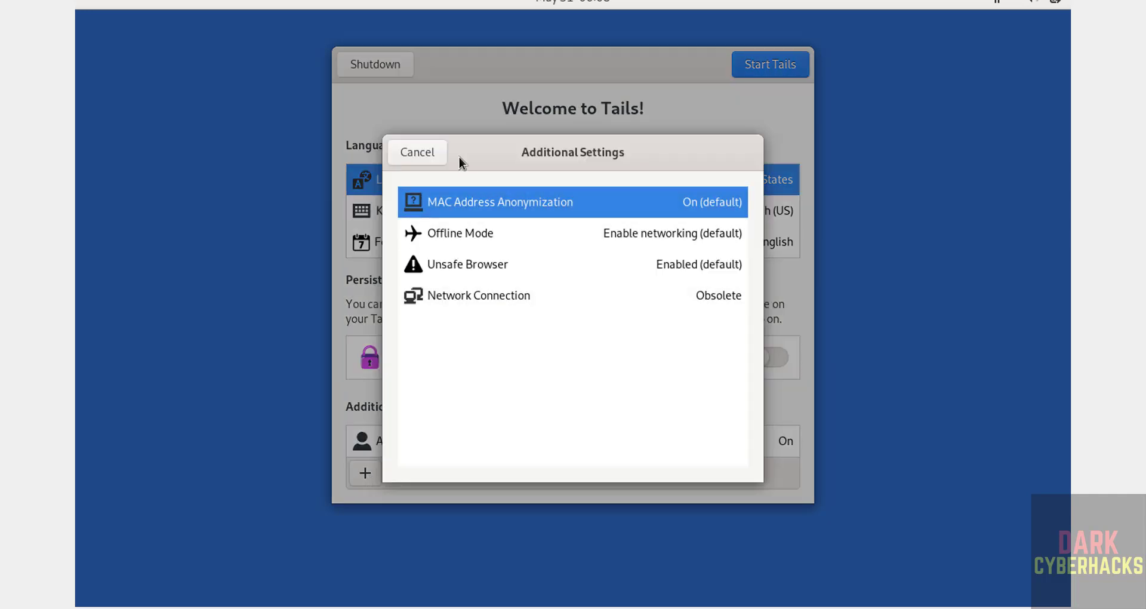
left_click(427, 152)
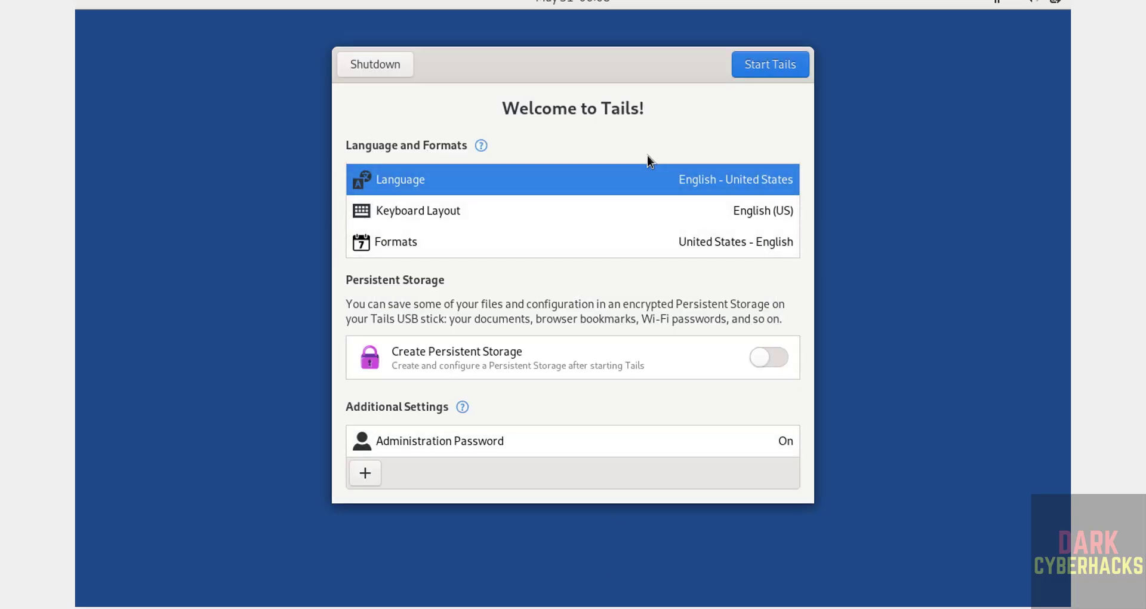
left_click(775, 69)
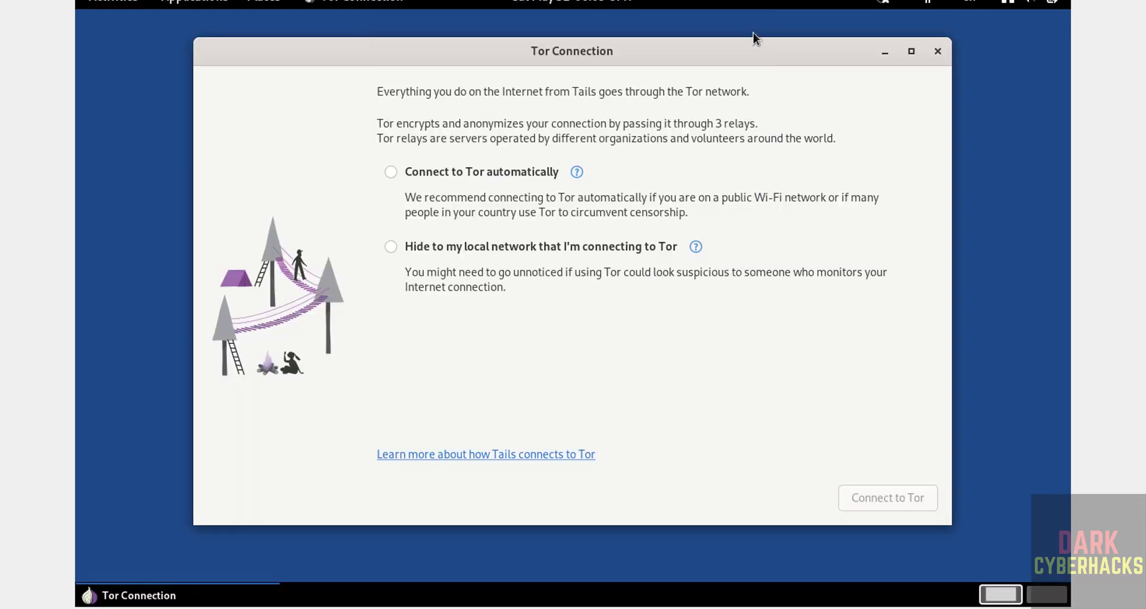
Connect to Tor automatically, then launch Terminal from Show Applications.
left_click(412, 173)
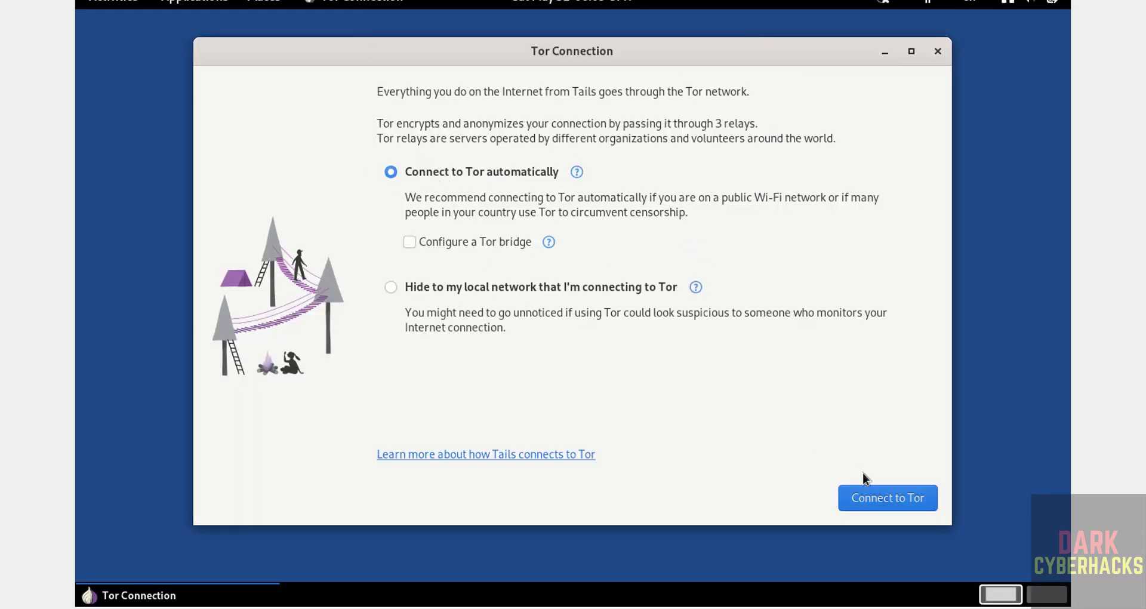
left_click(870, 496)
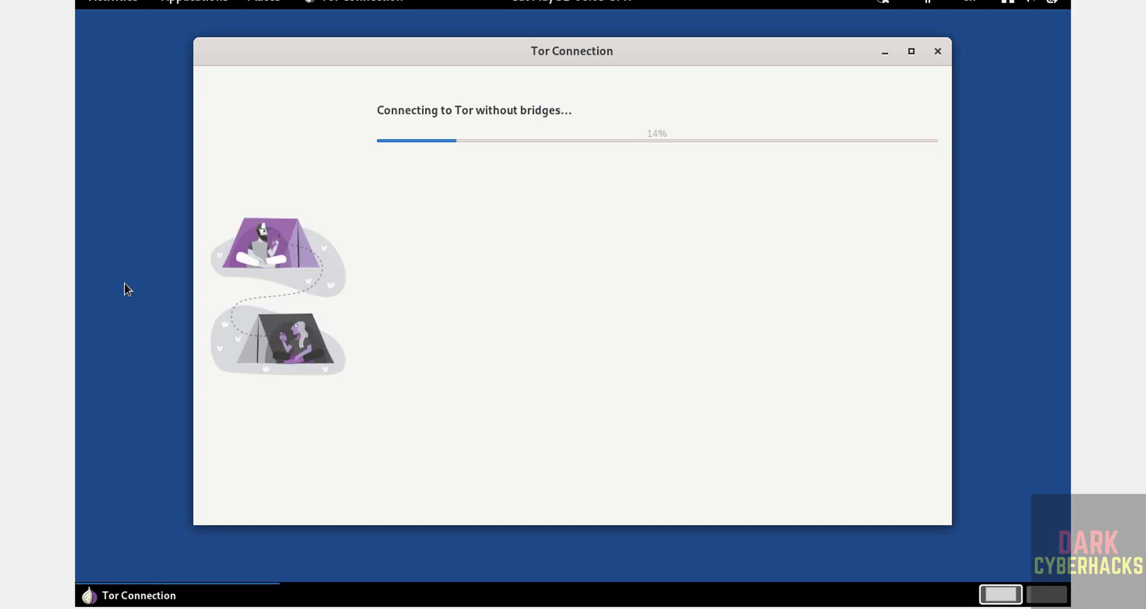
left_click(116, 2)
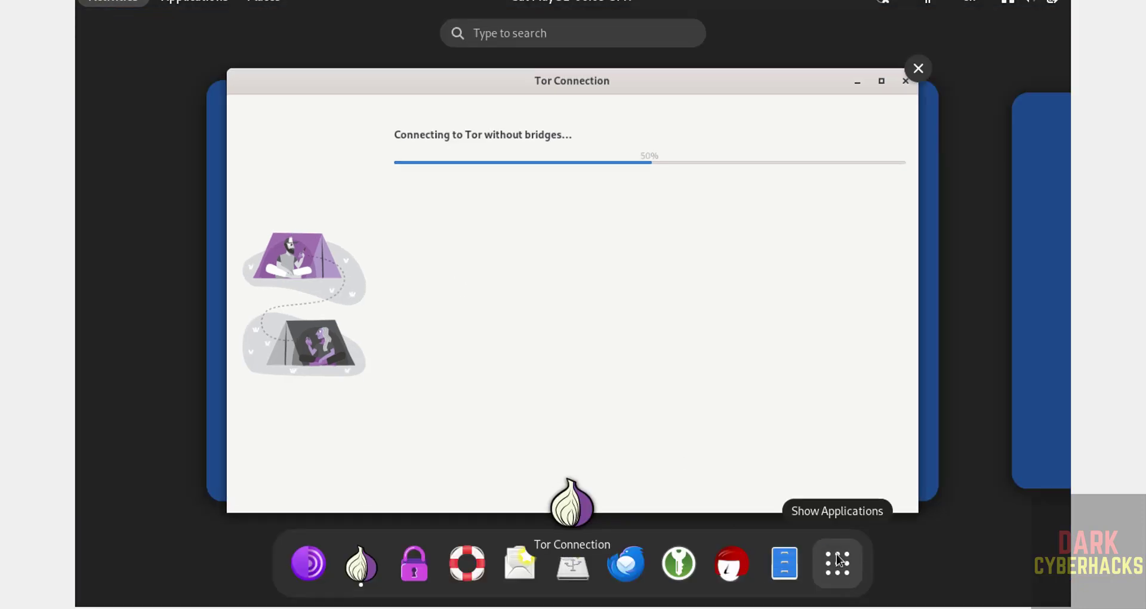
left_click(837, 560)
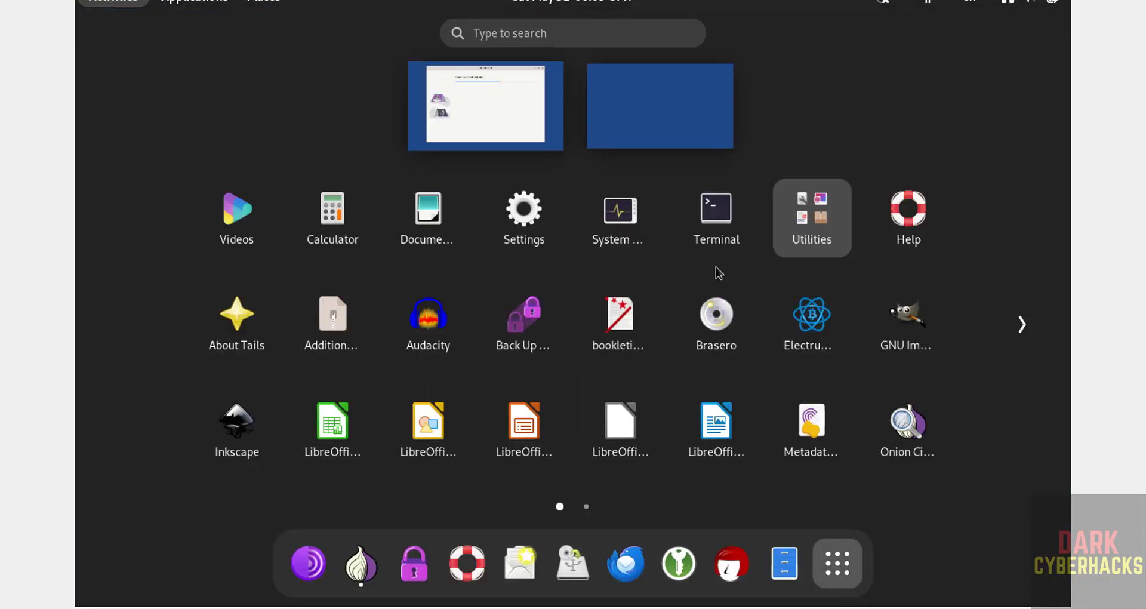
left_click(709, 252)
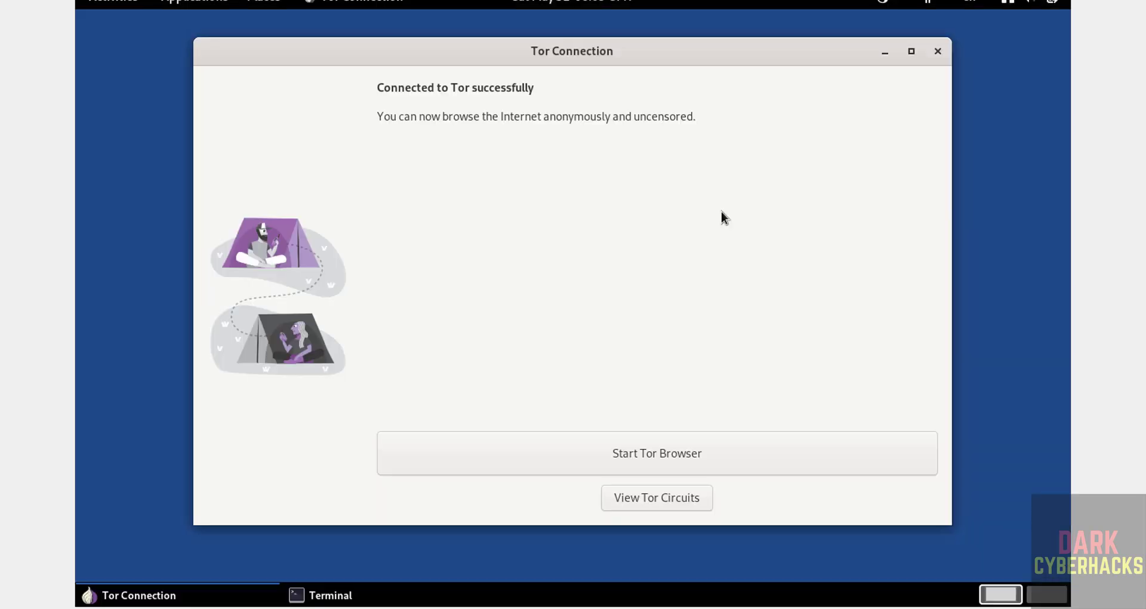
Launch the Tor Browser, then bring the terminal back in front of Tor Connection.
left_click(776, 278)
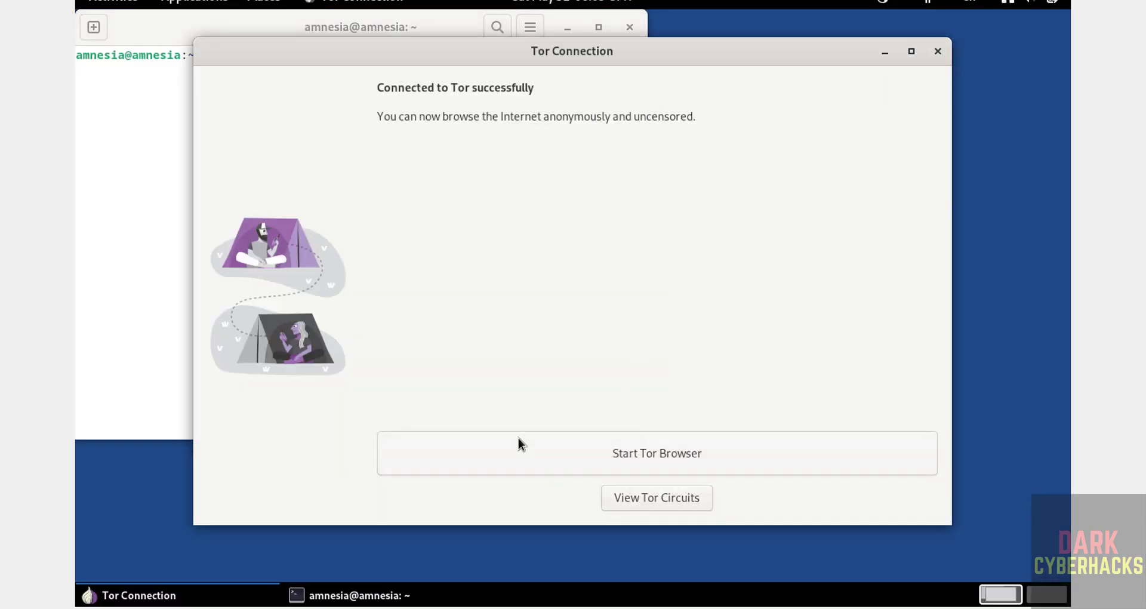
left_click(565, 456)
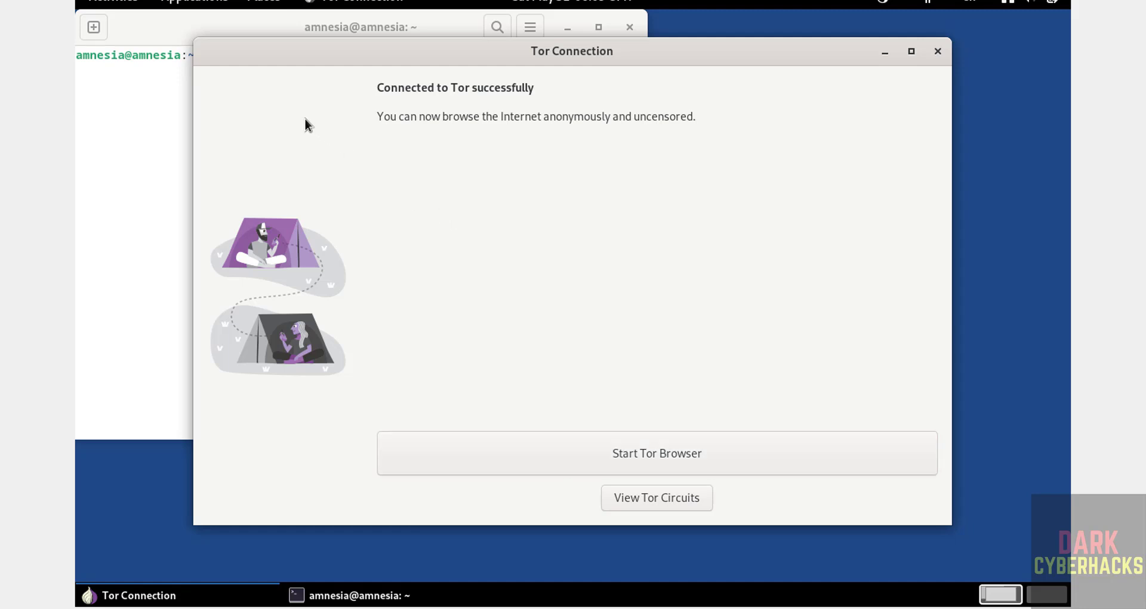
left_click(128, 190)
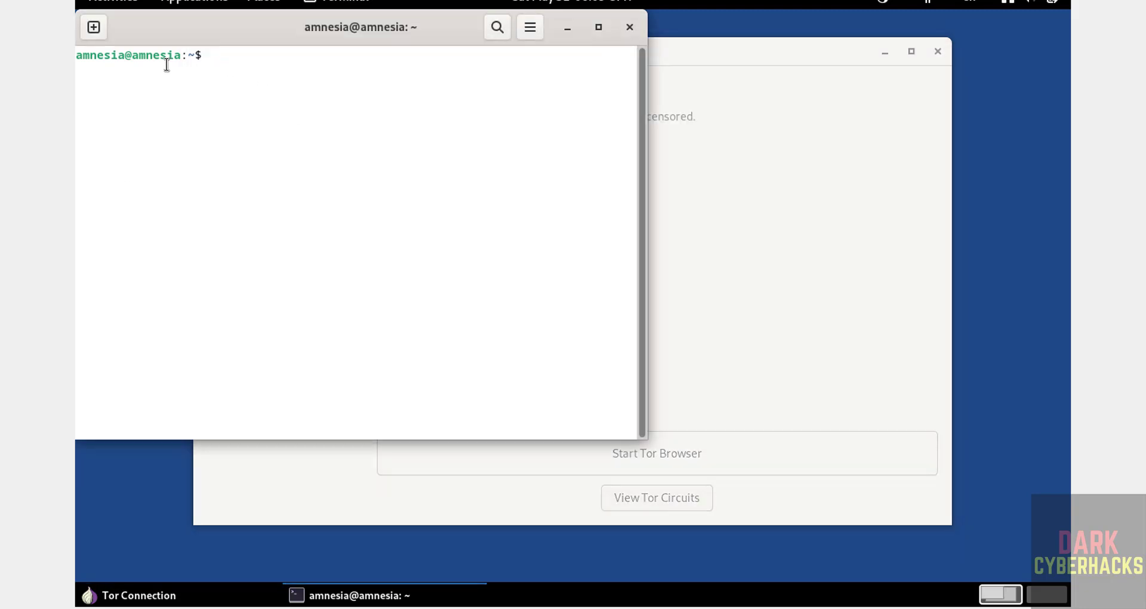
Give the terminal's Unnamed profile a custom Monospace 14 font, then return to Tor Browser.
left_click(531, 27)
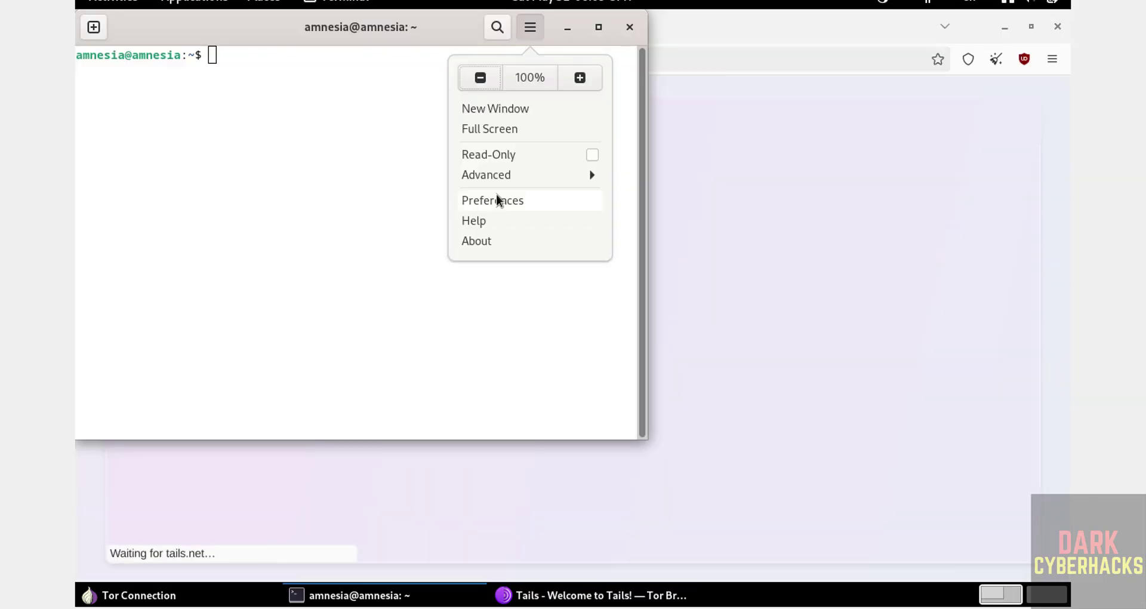
left_click(496, 195)
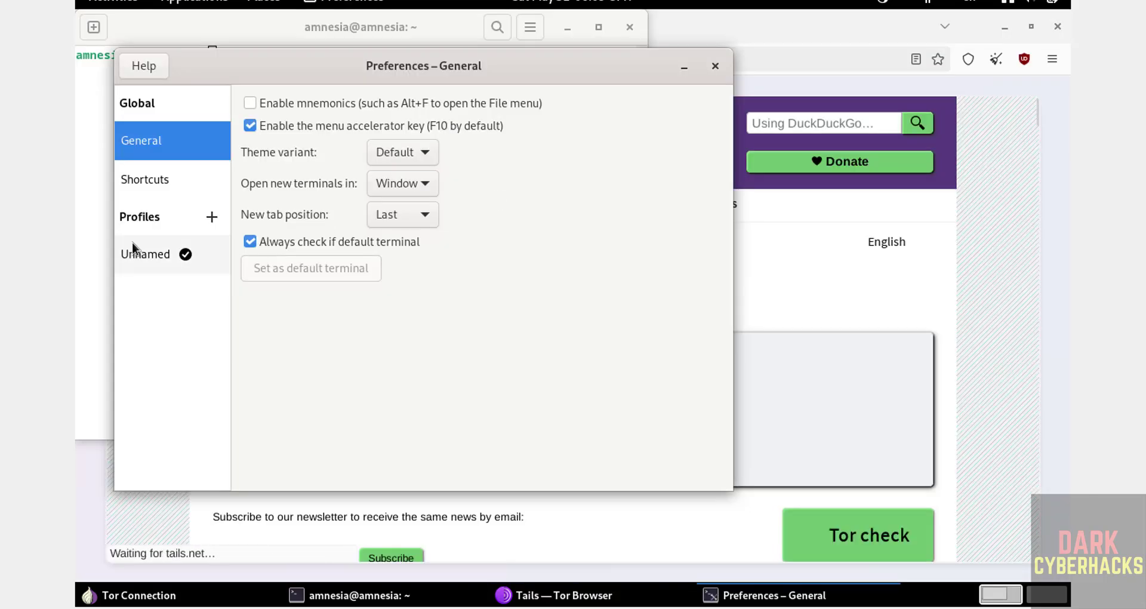
left_click(132, 244)
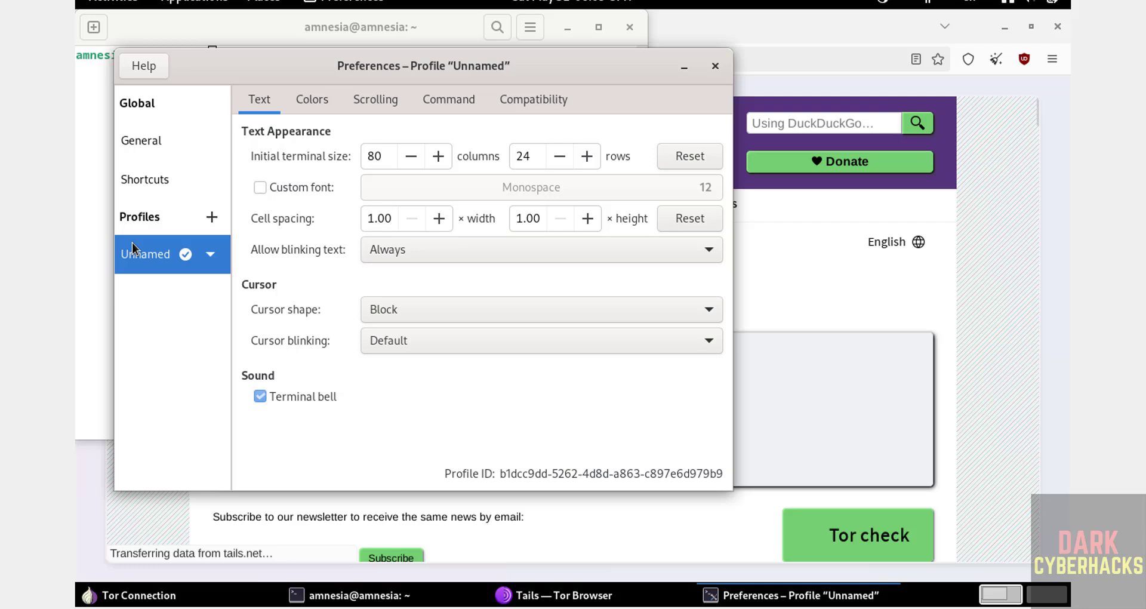
left_click(302, 188)
left_click(614, 196)
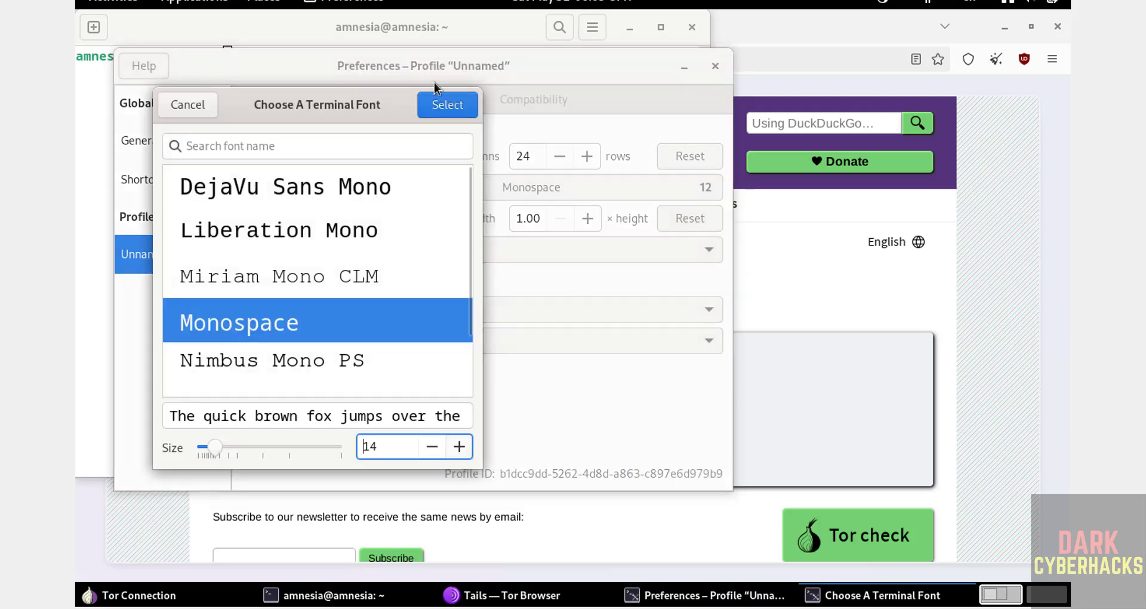
left_click(441, 105)
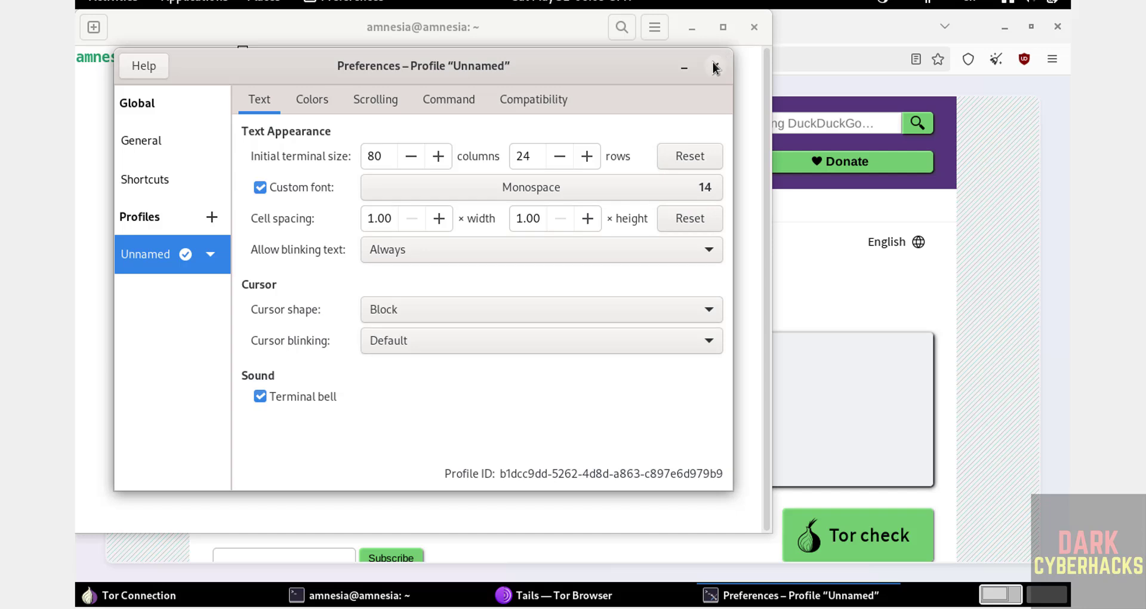
left_click(715, 68)
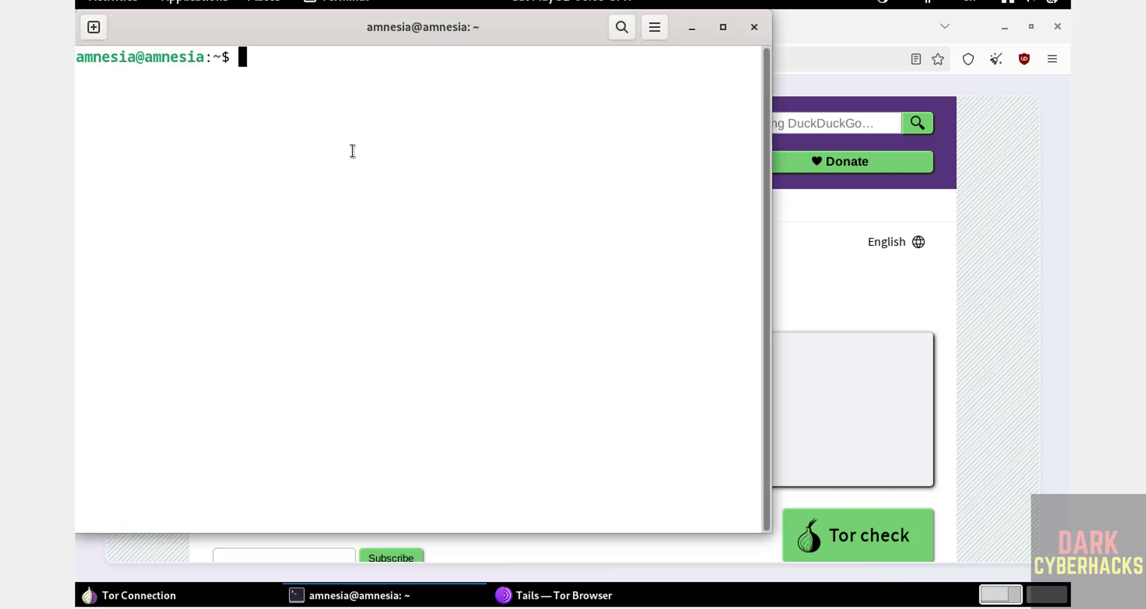
left_click(822, 30)
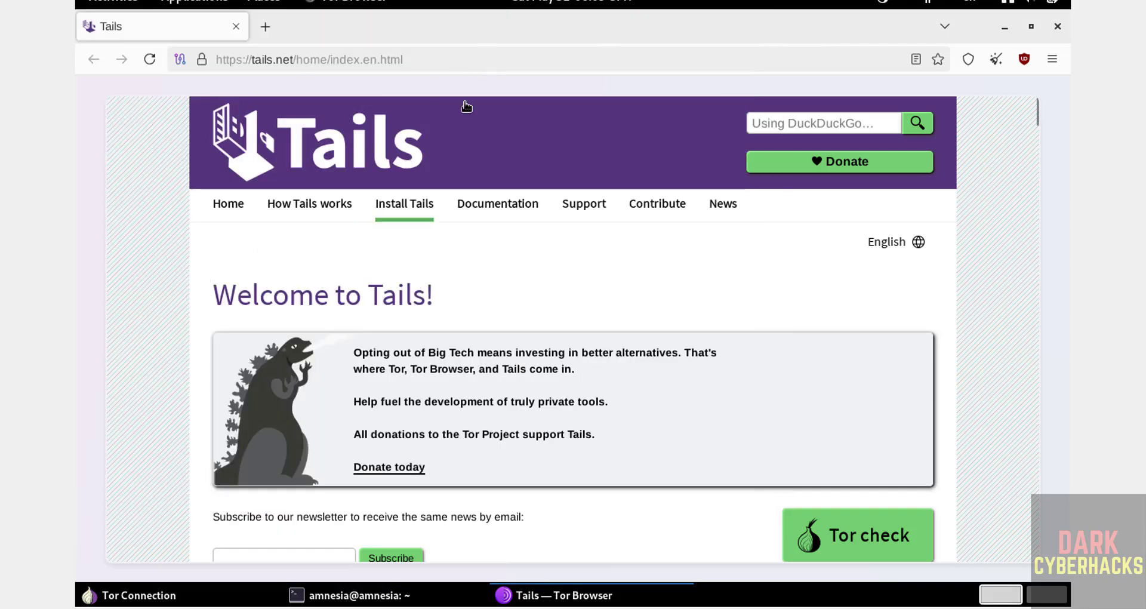
View /etc/os-release with more to confirm Tails 6.16, then quit and clear the screen.
key("alt+Tab")
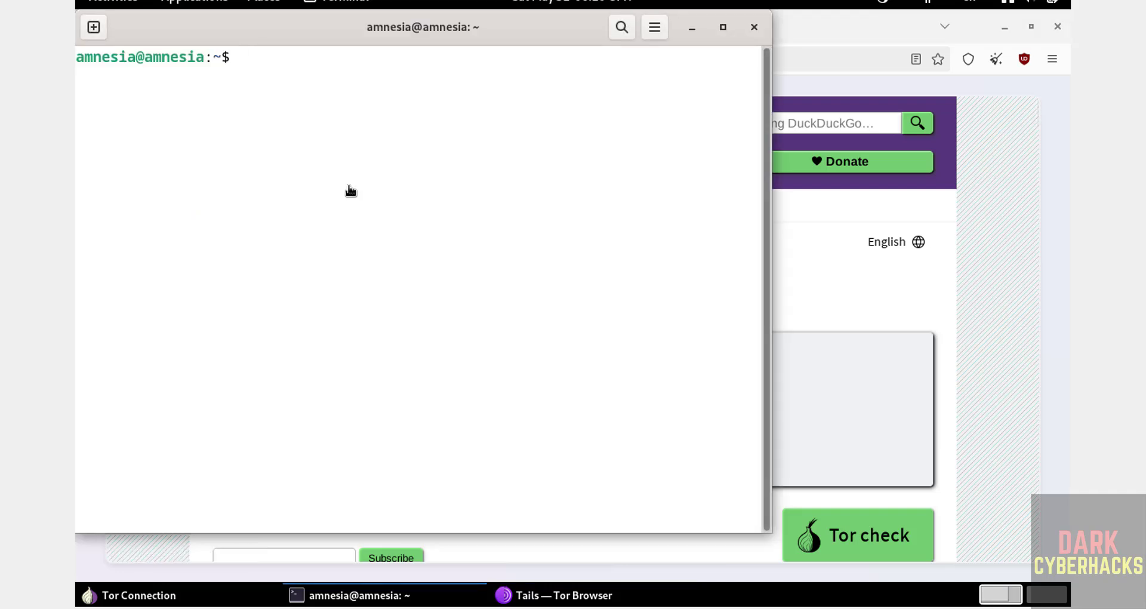
type("more /etc/os-re")
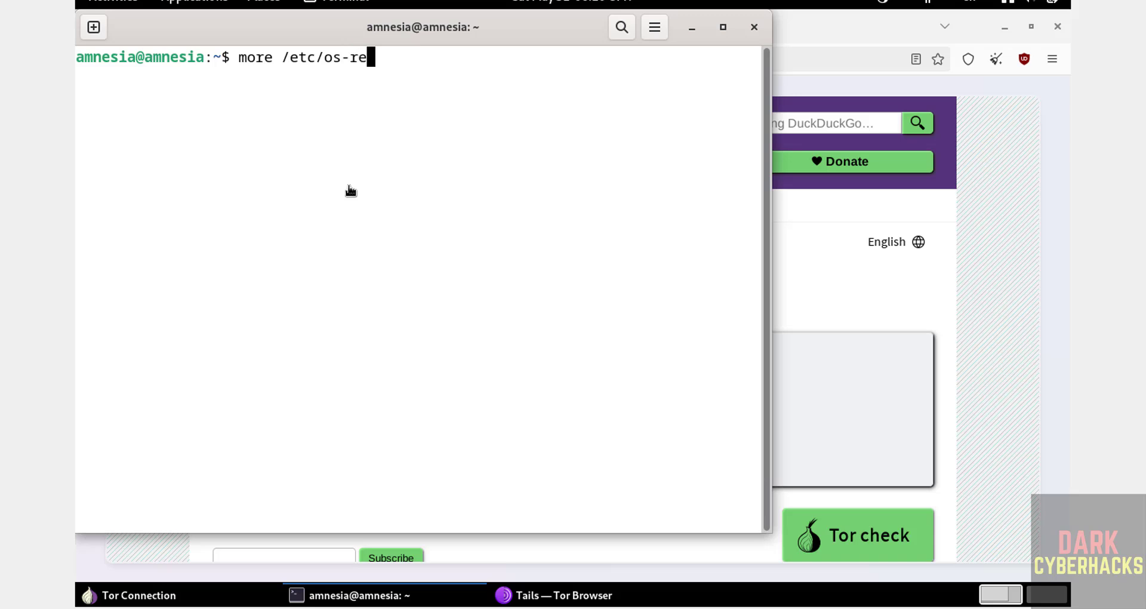
key("Tab")
key("Return")
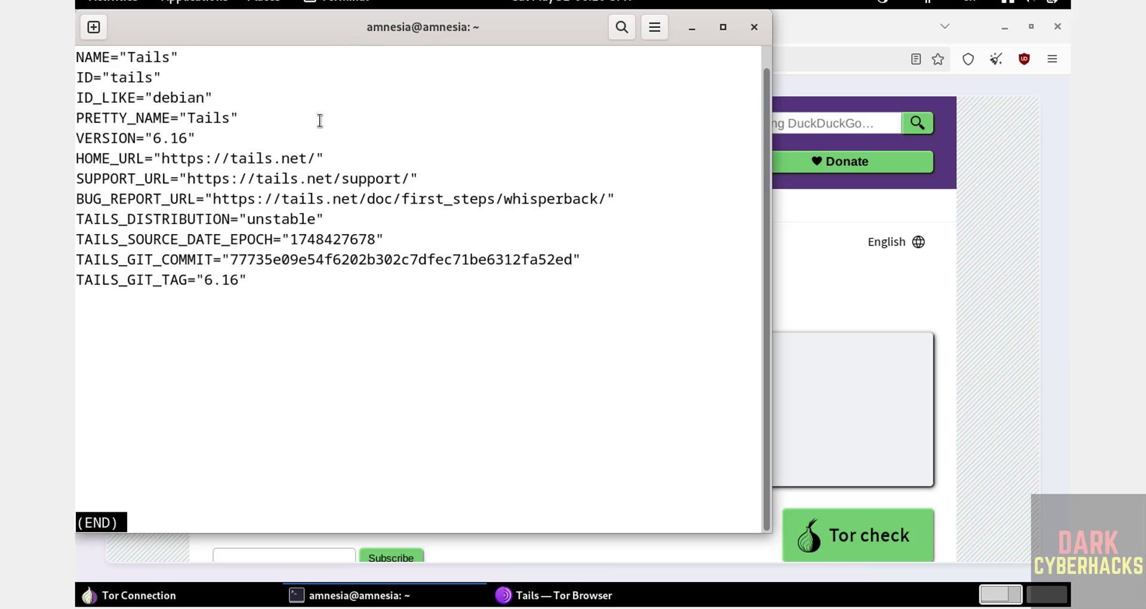
key("q")
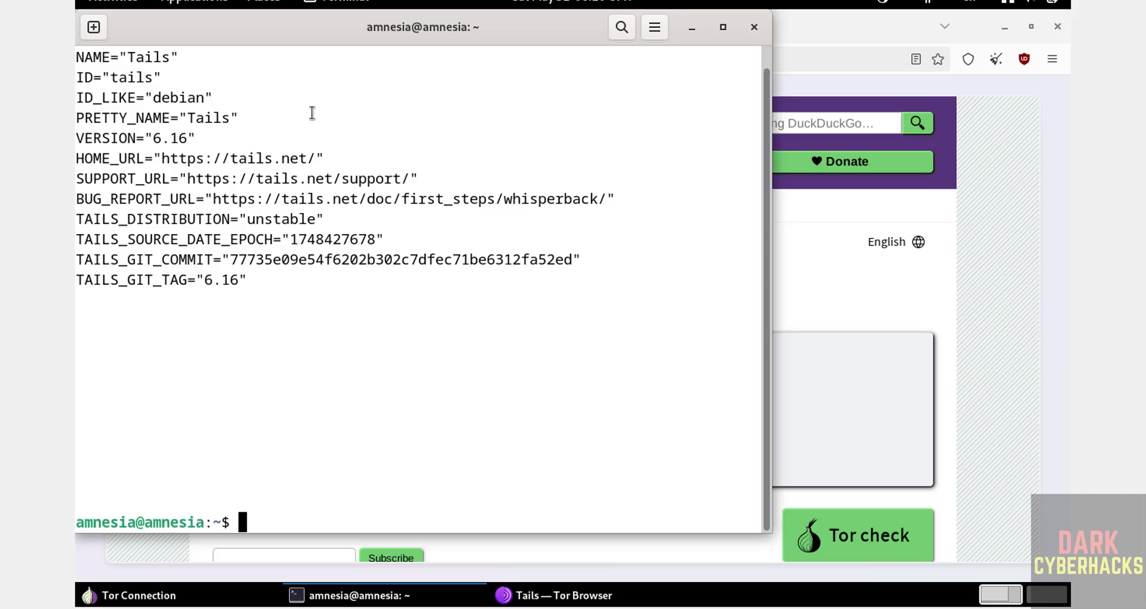
key("ctrl+l")
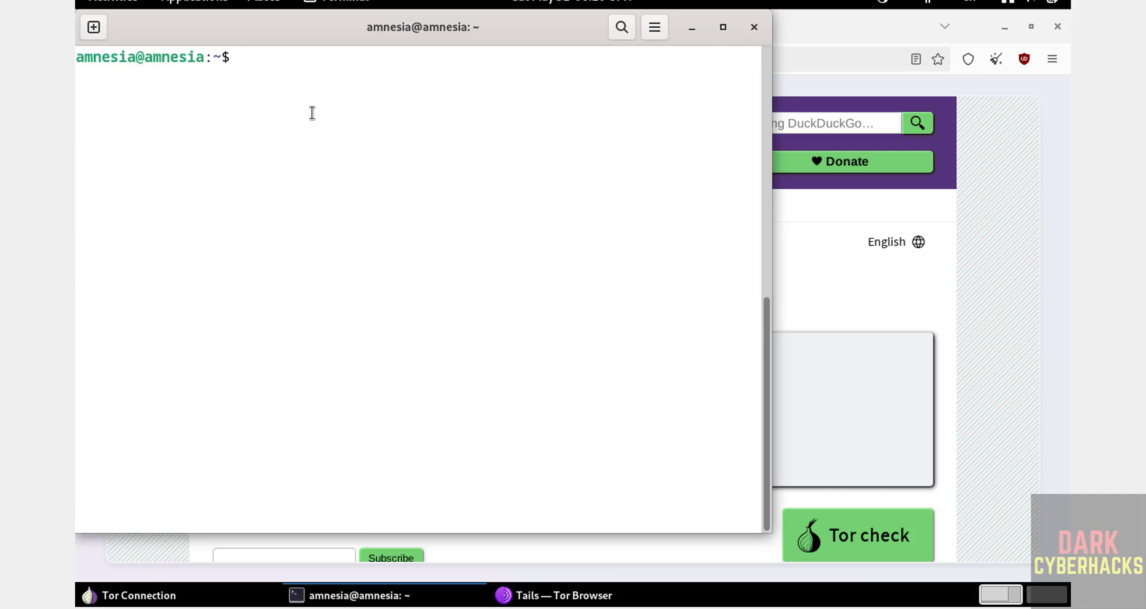
Run sudo apt update && sudo apt upgrade, authenticate twice with the sudo password, and confirm upgrading 26 packages.
type("sudo sapt update &")
type("& s")
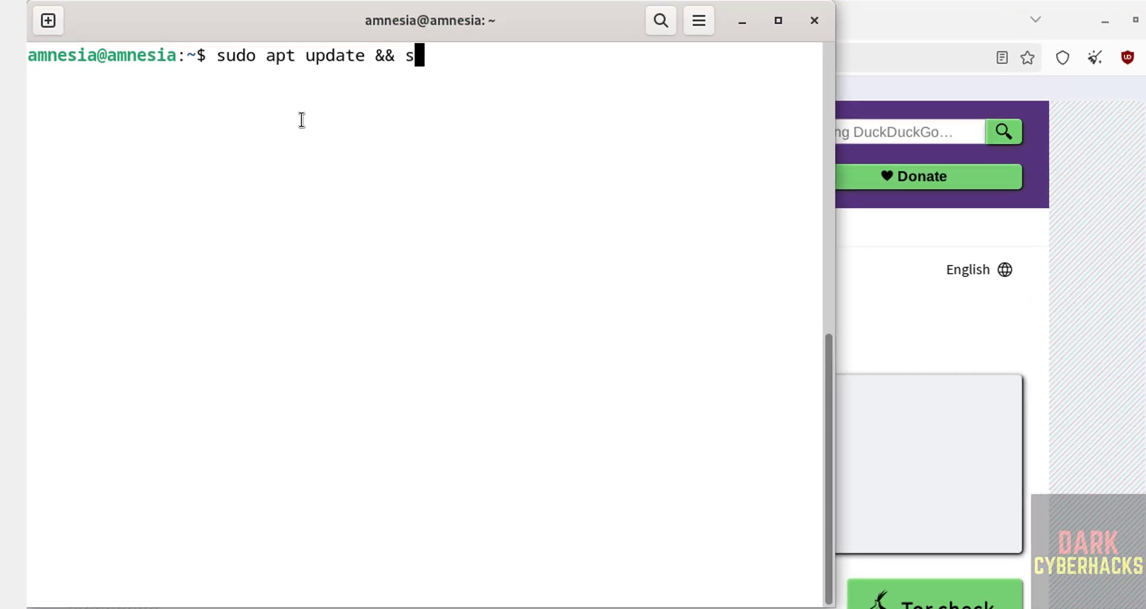
type("udo apt upg")
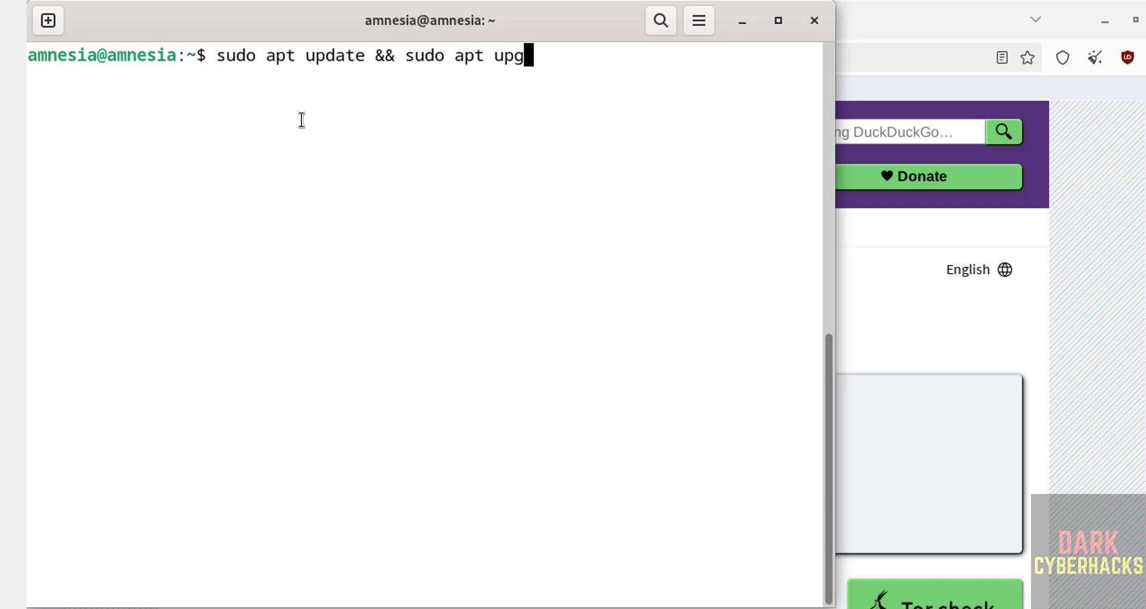
type("rade")
key("Return")
type("*********")
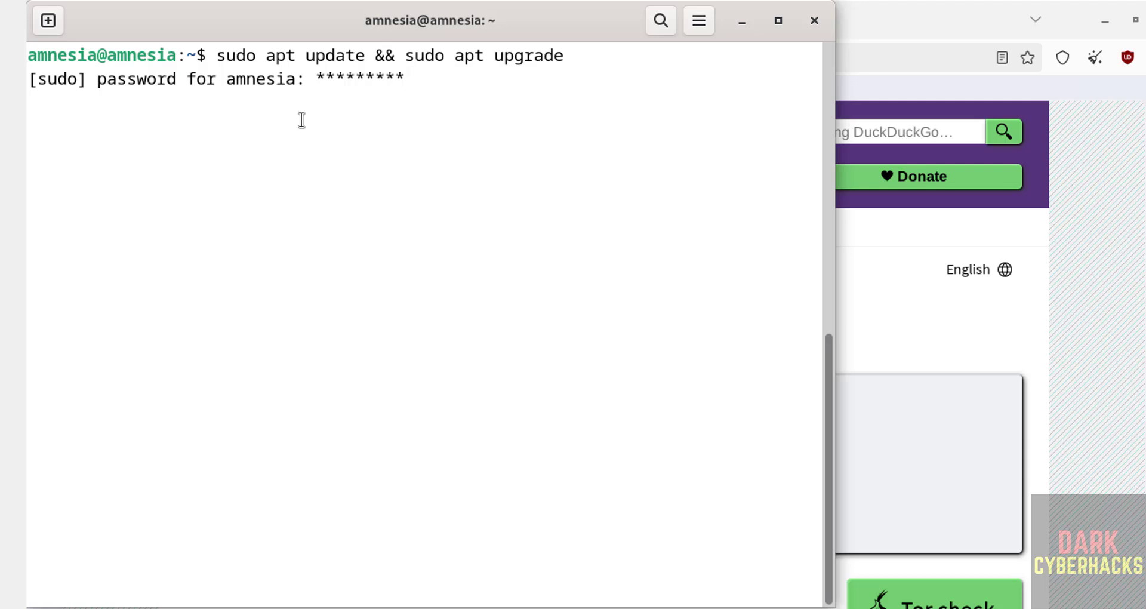
key("Return")
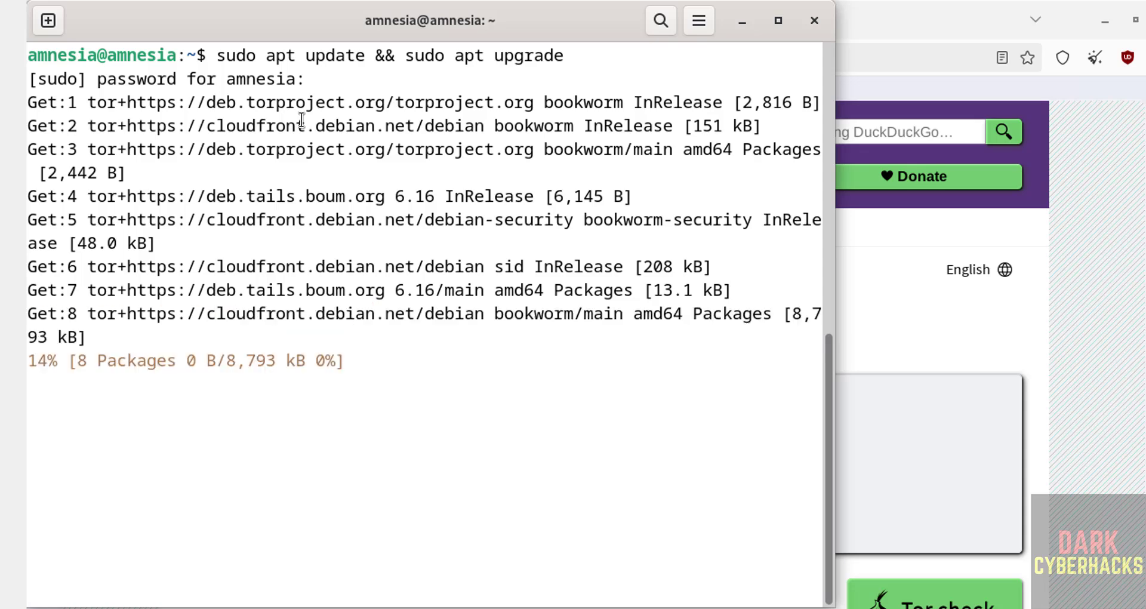
type("*****")
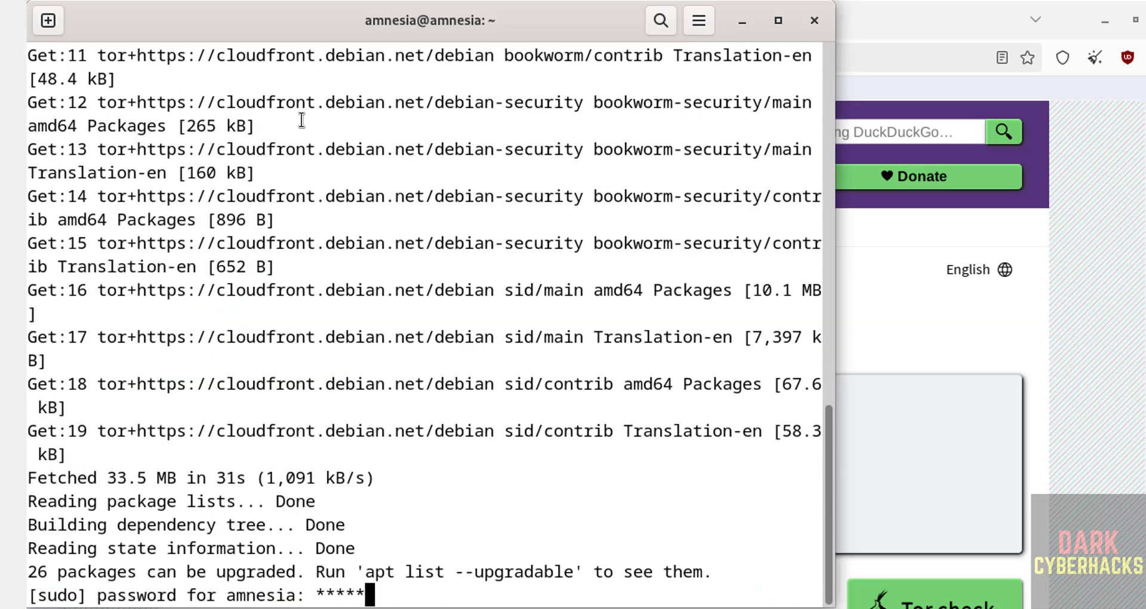
type("****")
key("Return")
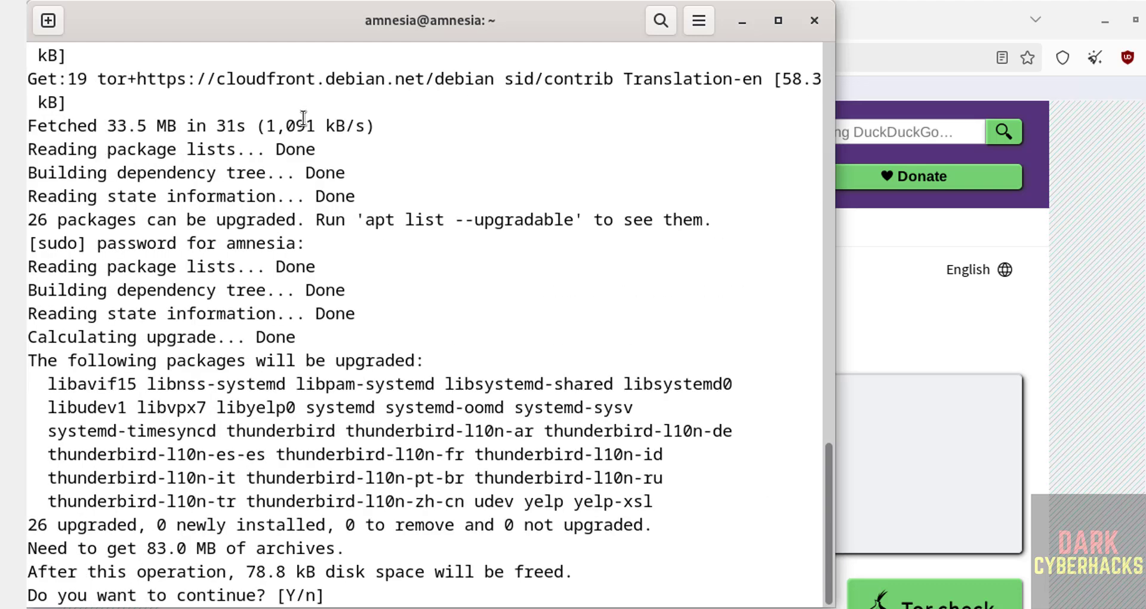
type("y")
key("Return")
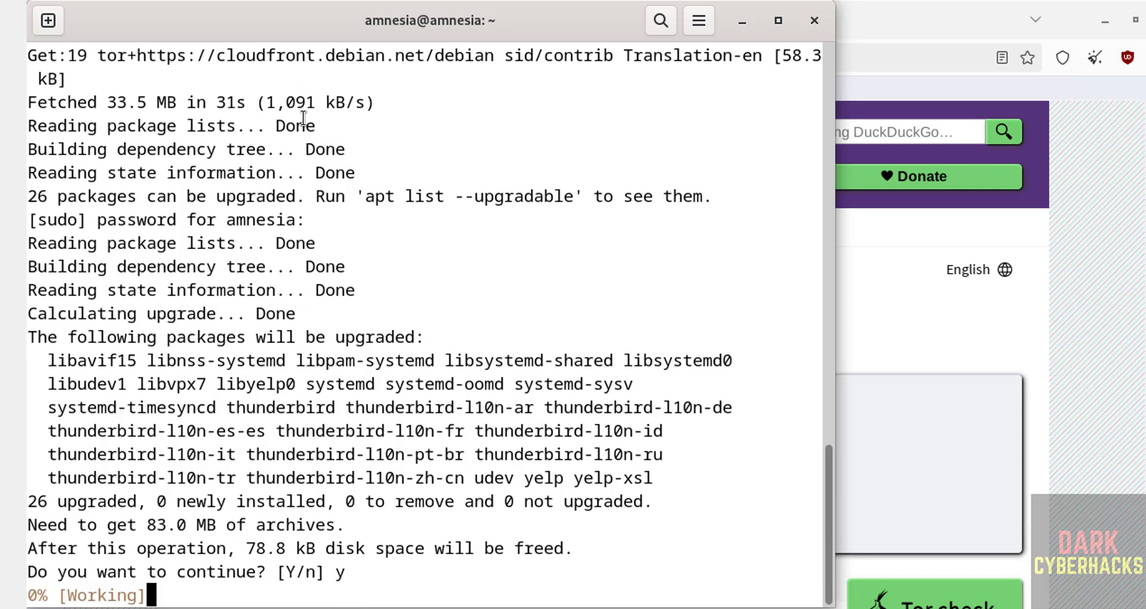